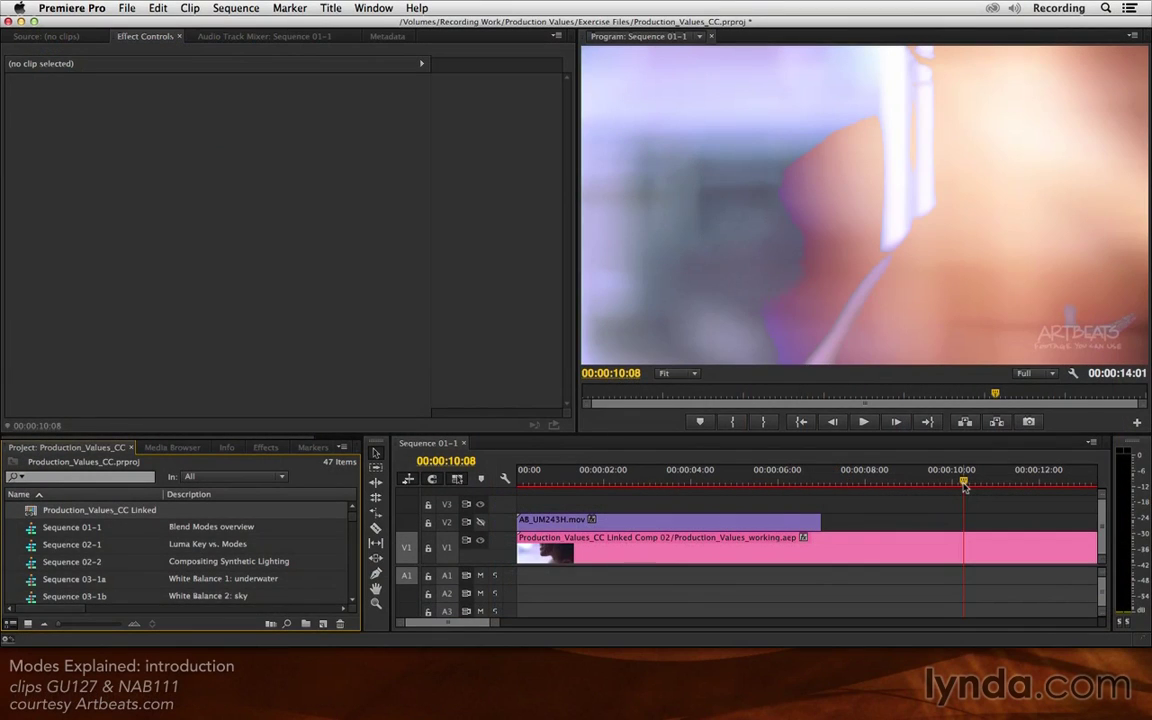
- Undo the linked comp so AB_GU127H1.mov returns to V1 and AB_NAB111H.mov to V3
{"action": "key", "text": "super+z"}
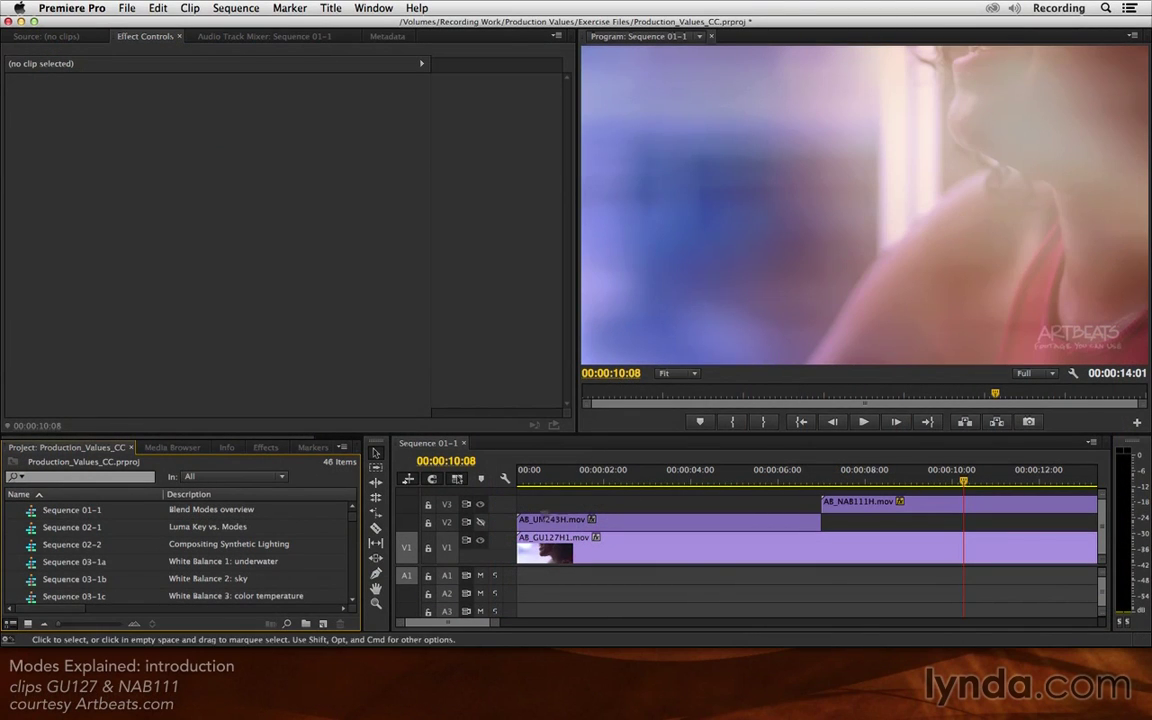
{"action": "left_click", "coordinate": [480, 522]}
{"action": "left_click_drag", "start_coordinate": [528, 470], "coordinate": [896, 478]}
- Raise the V3 AB_NAB111H.mov clip's opacity to 100% and preview the sequence
{"action": "left_click", "coordinate": [876, 508]}
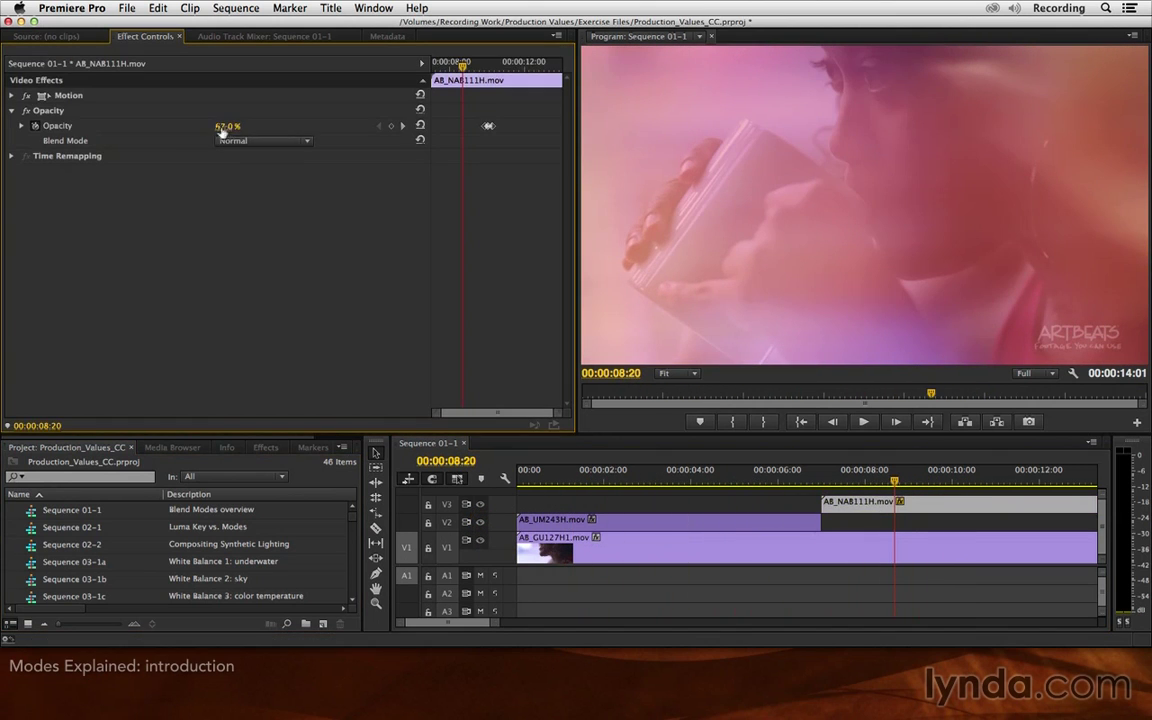
{"action": "left_click_drag", "start_coordinate": [202, 122], "coordinate": [230, 125]}
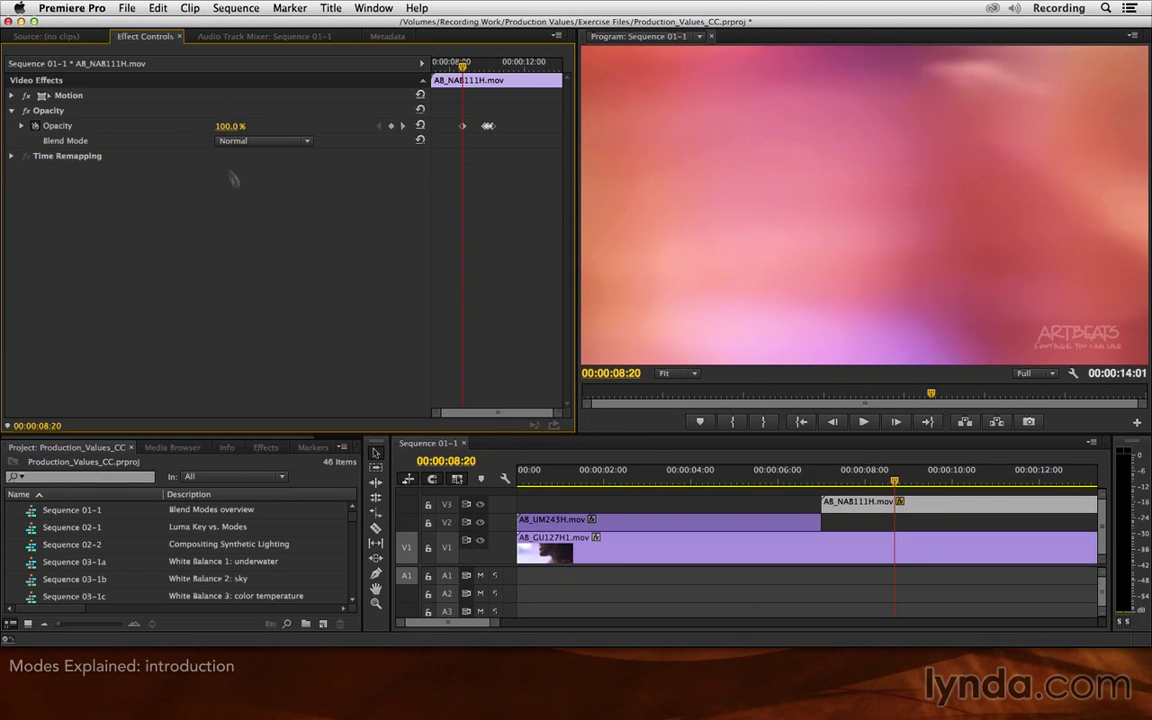
{"action": "mouse_move", "coordinate": [677, 479]}
{"action": "left_mouse_down"}
{"action": "mouse_move", "coordinate": [560, 479]}
{"action": "mouse_move", "coordinate": [906, 481]}
{"action": "mouse_move", "coordinate": [697, 482]}
{"action": "left_mouse_up"}
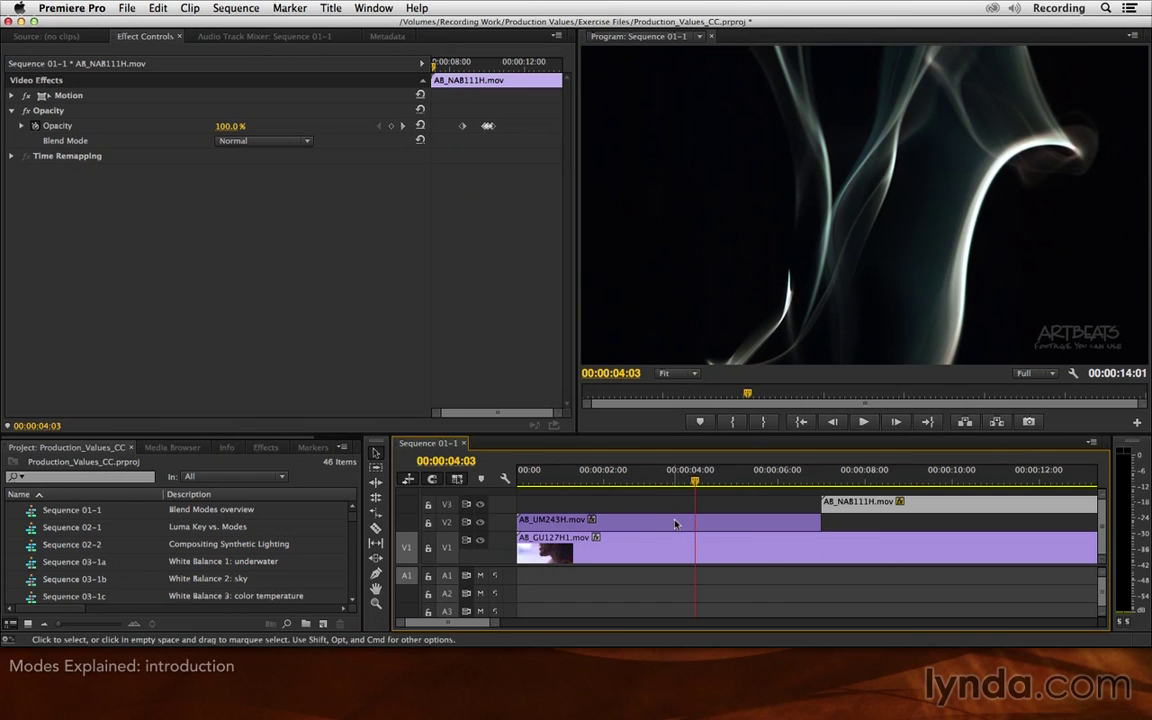
- Select the AB_UM243H.mov smoke clip on V2 and list its Opacity blend modes
{"action": "left_click", "coordinate": [676, 523]}
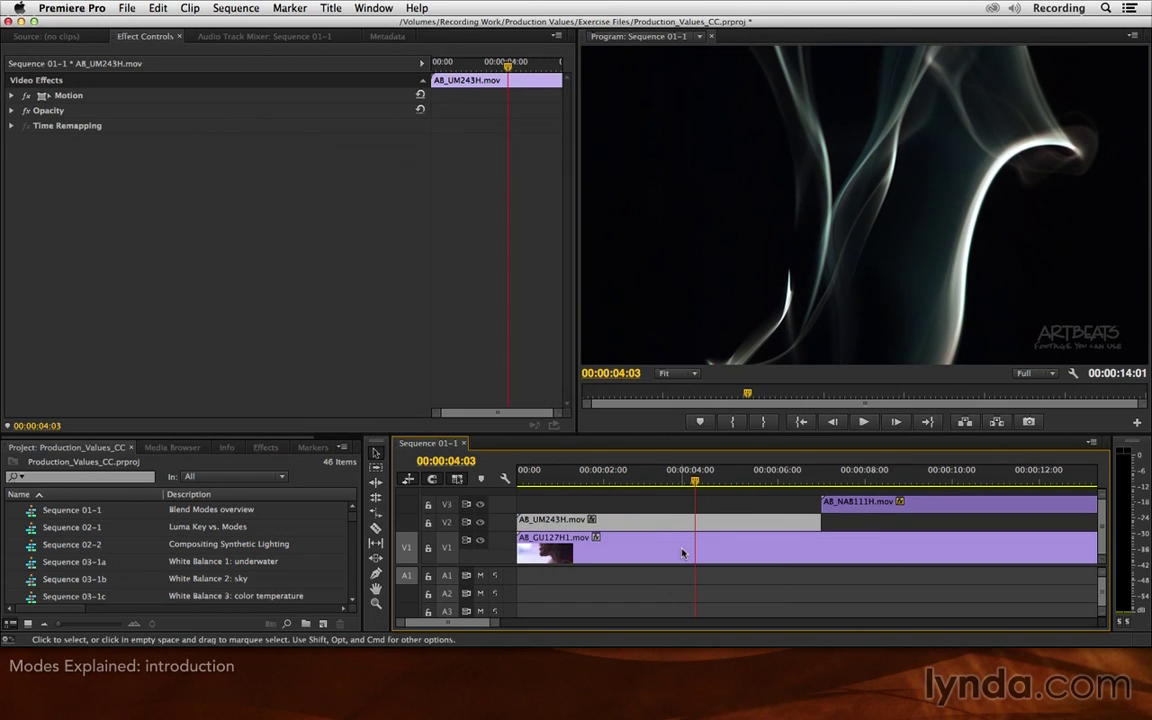
{"action": "left_click", "coordinate": [12, 111]}
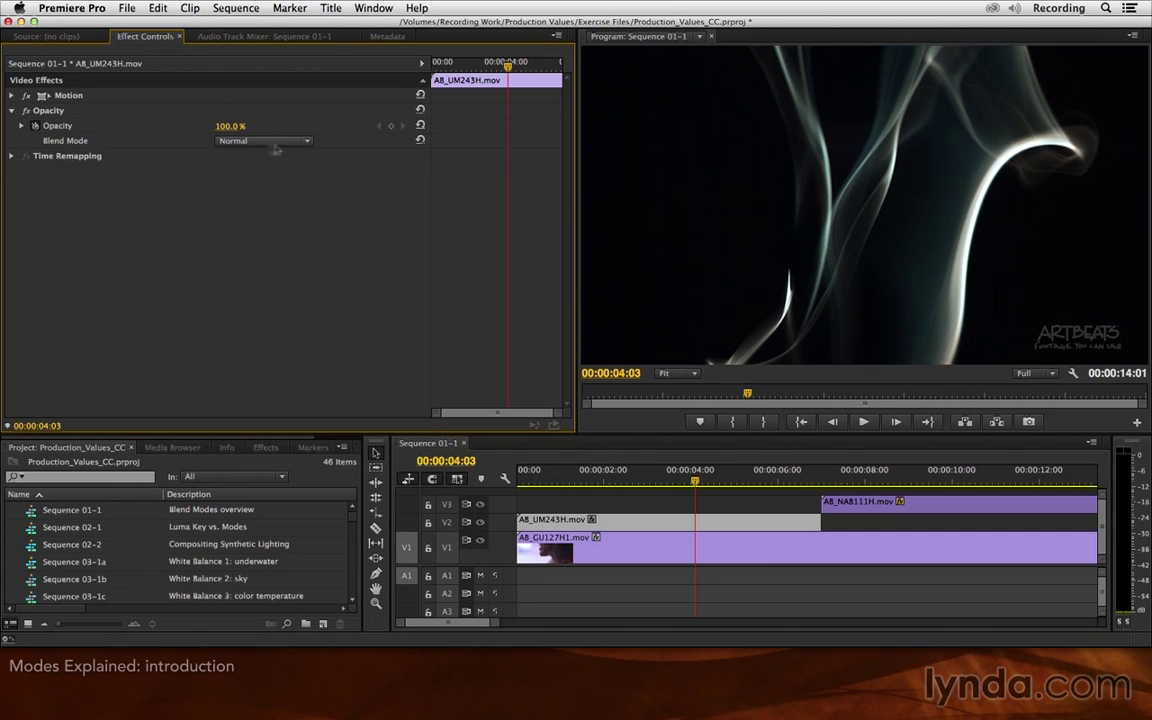
{"action": "left_click", "coordinate": [288, 142]}
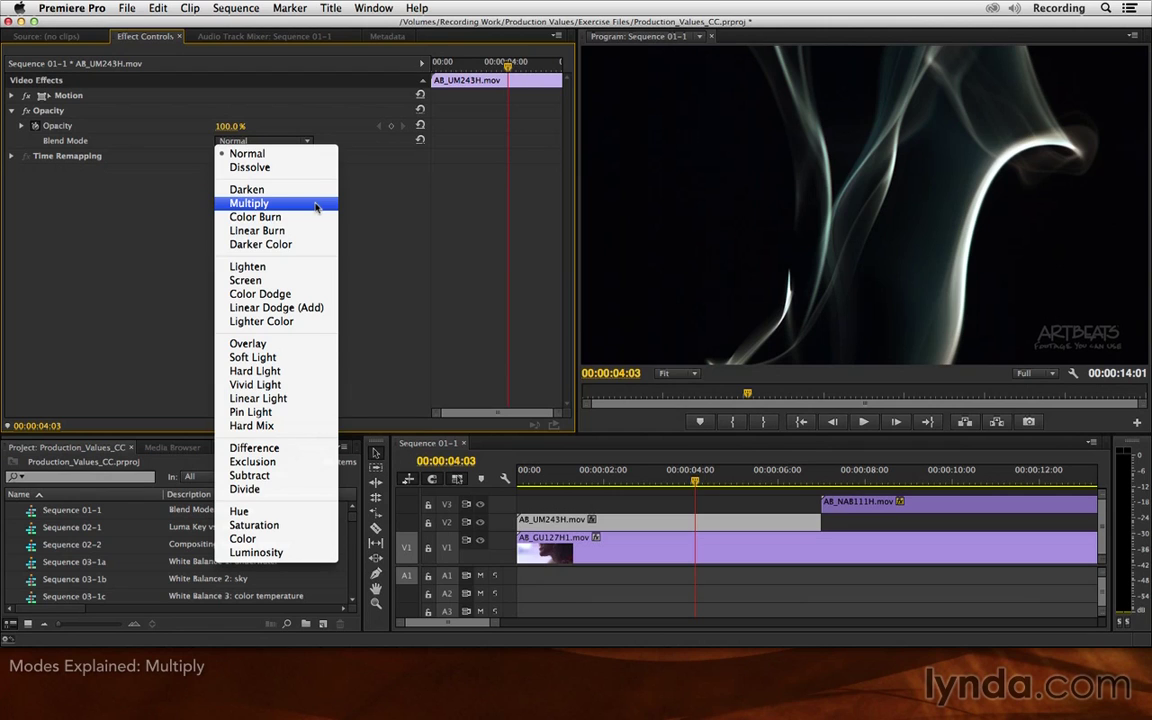
- Apply Multiply to the smoke clip and preview the darker composite around two to four seconds
{"action": "left_click", "coordinate": [316, 206]}
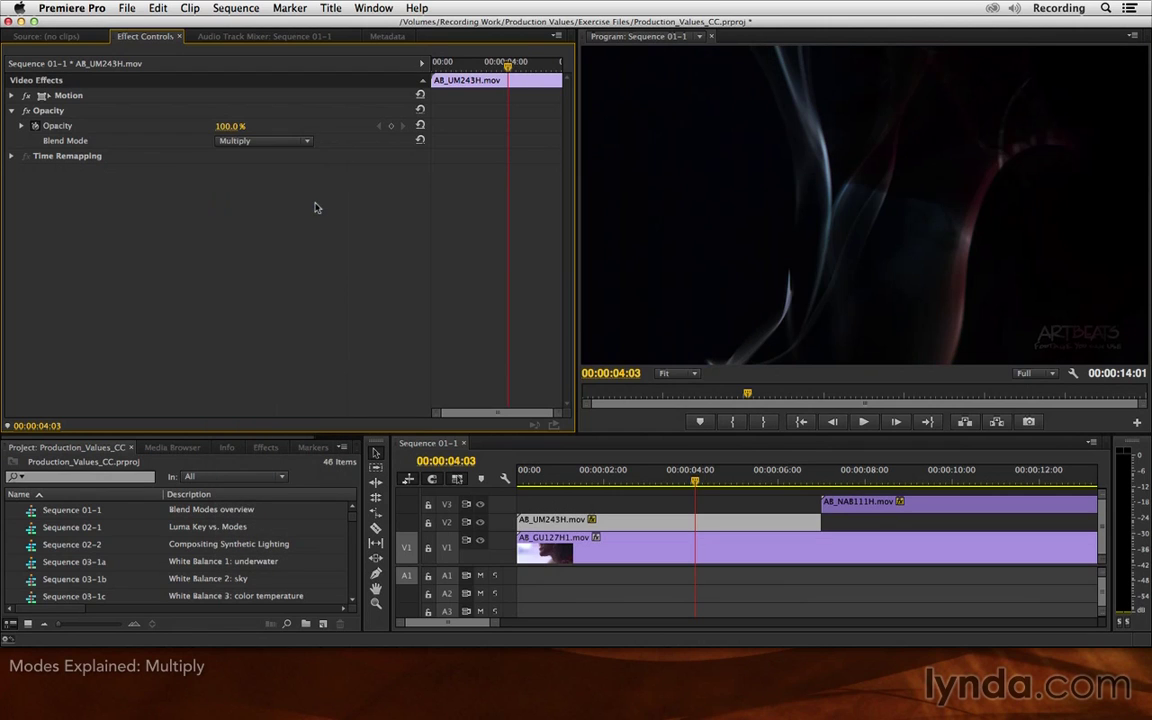
{"action": "left_click_drag", "start_coordinate": [695, 483], "coordinate": [659, 464]}
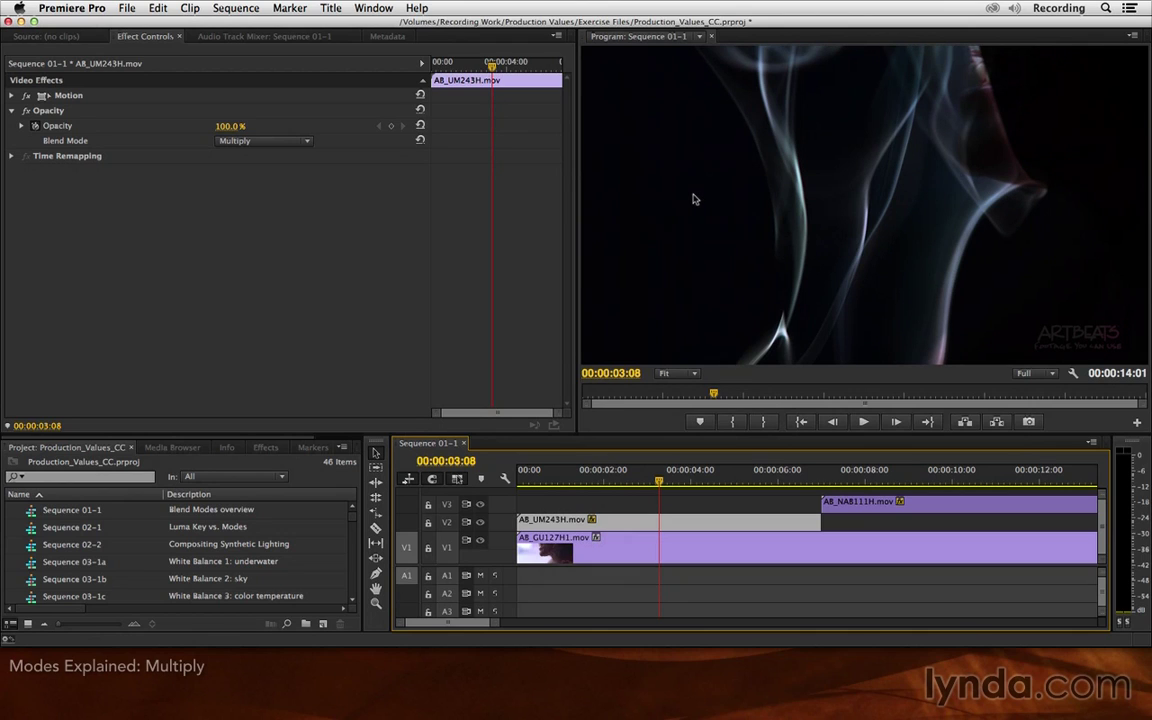
{"action": "left_click_drag", "start_coordinate": [659, 485], "coordinate": [618, 479]}
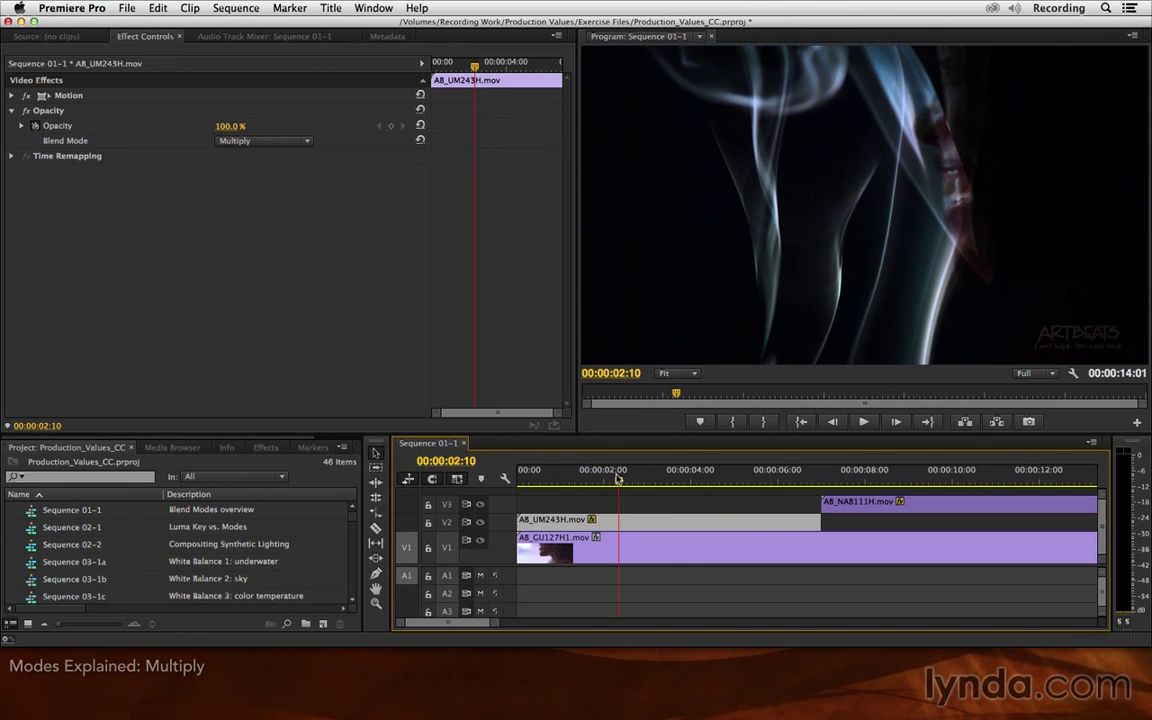
{"action": "mouse_move", "coordinate": [618, 479]}
{"action": "left_mouse_down"}
{"action": "mouse_move", "coordinate": [572, 481]}
{"action": "mouse_move", "coordinate": [725, 484]}
{"action": "mouse_move", "coordinate": [545, 484]}
{"action": "mouse_move", "coordinate": [620, 485]}
{"action": "mouse_move", "coordinate": [601, 487]}
{"action": "left_mouse_up"}
{"action": "left_click", "coordinate": [295, 141]}
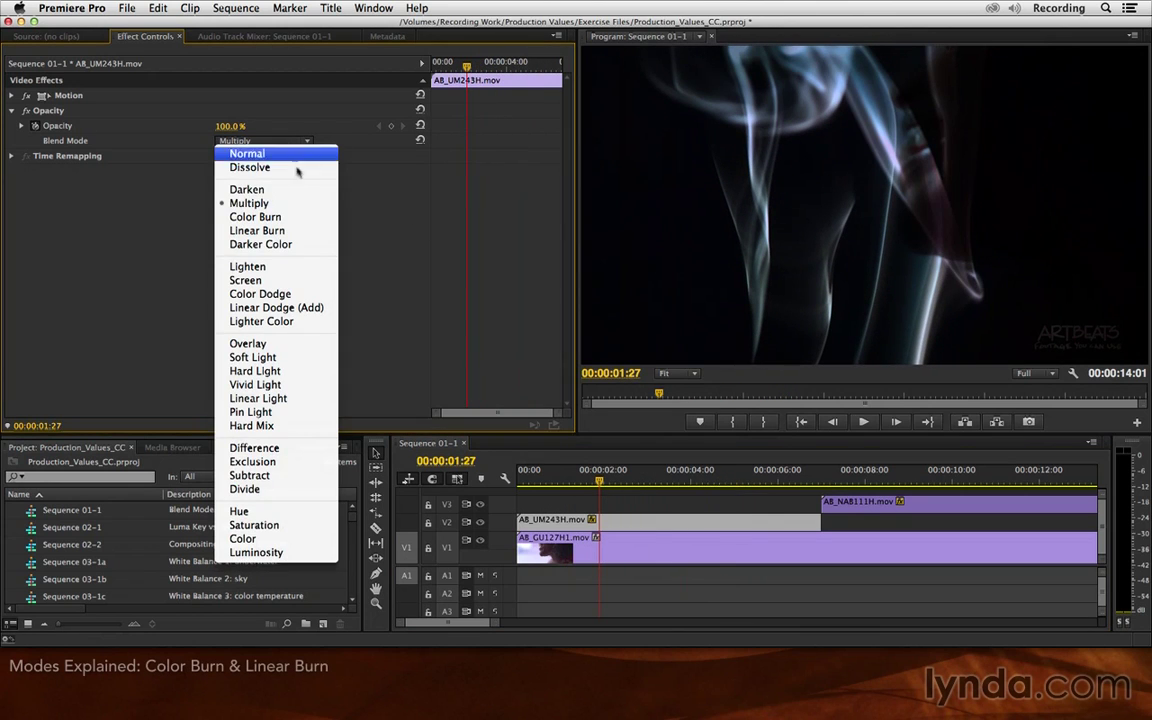
{"action": "left_click", "coordinate": [308, 218]}
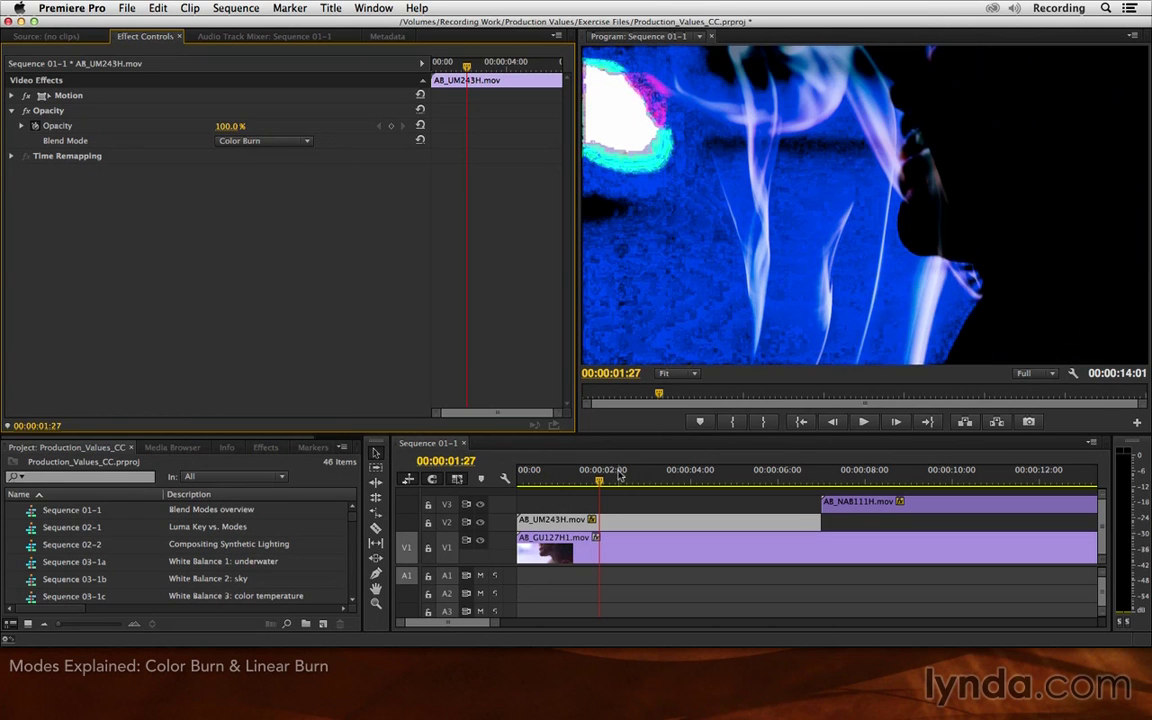
{"action": "mouse_move", "coordinate": [600, 480]}
{"action": "left_mouse_down"}
{"action": "mouse_move", "coordinate": [688, 479]}
{"action": "mouse_move", "coordinate": [593, 480]}
{"action": "left_mouse_up"}
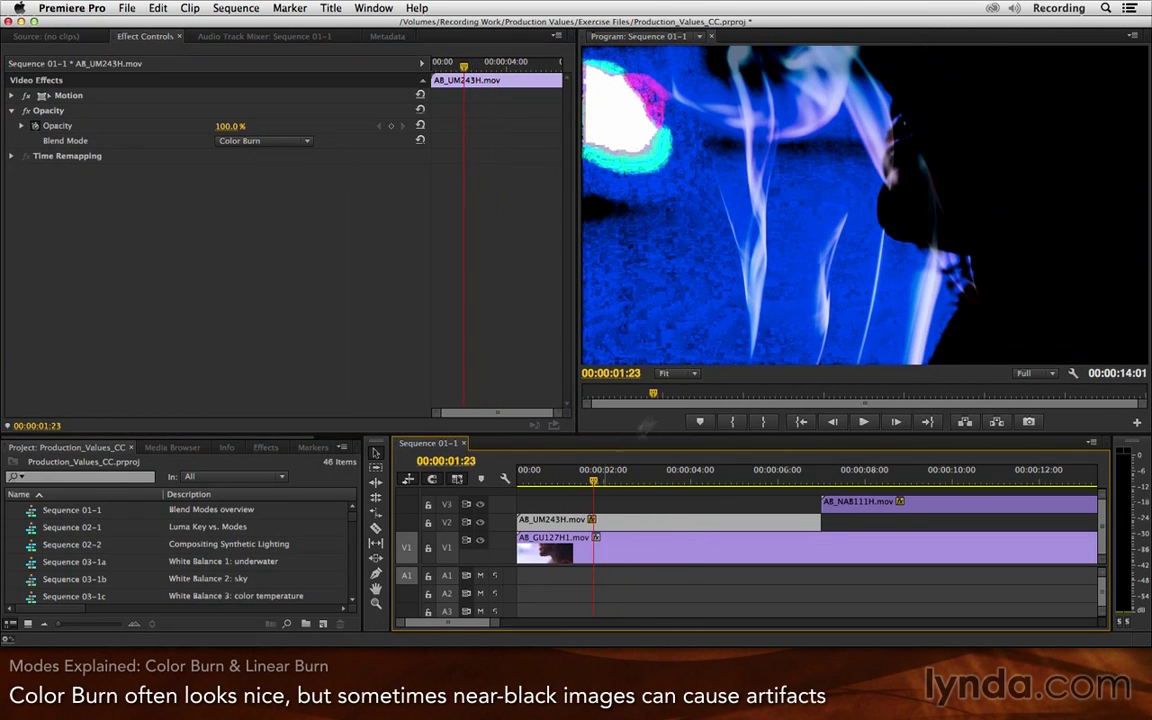
{"action": "left_click", "coordinate": [253, 138]}
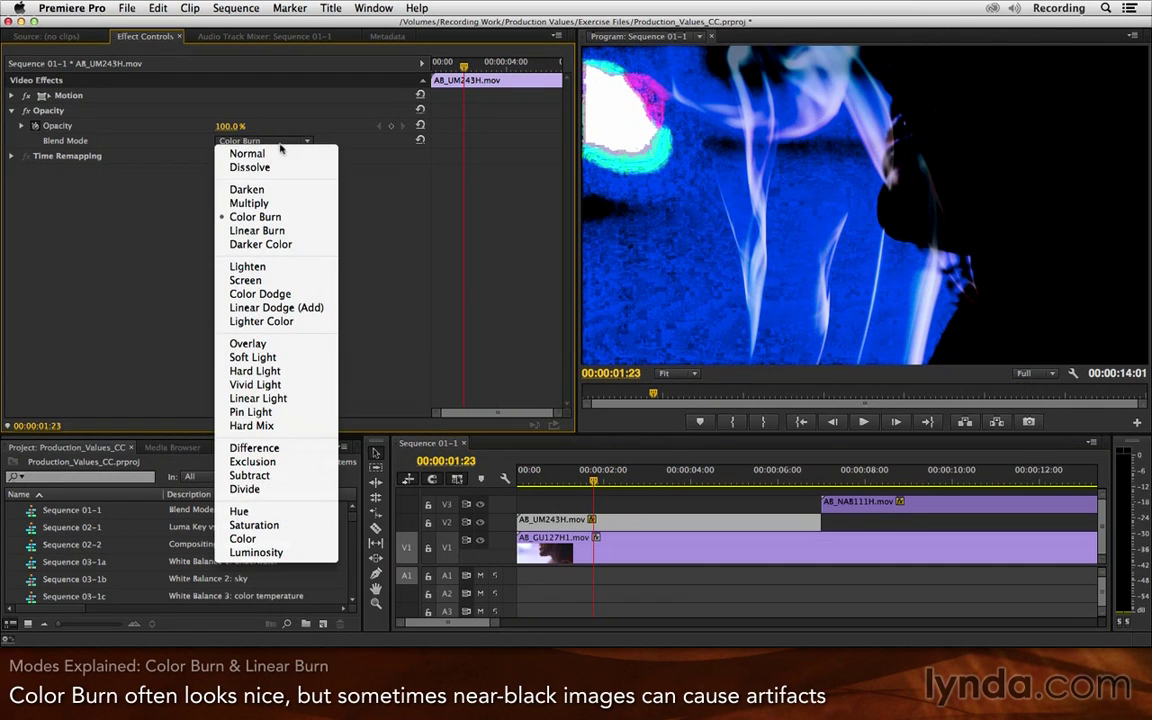
{"action": "left_click", "coordinate": [321, 230]}
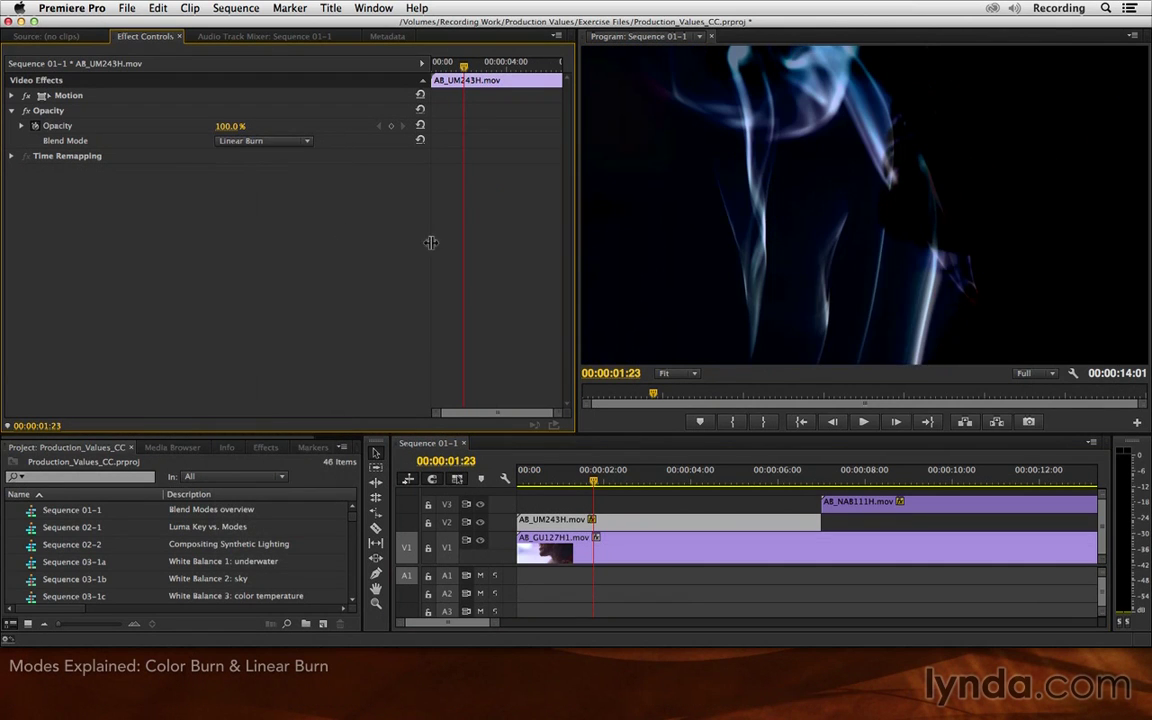
{"action": "left_click_drag", "start_coordinate": [620, 483], "coordinate": [589, 471]}
{"action": "left_click", "coordinate": [286, 141]}
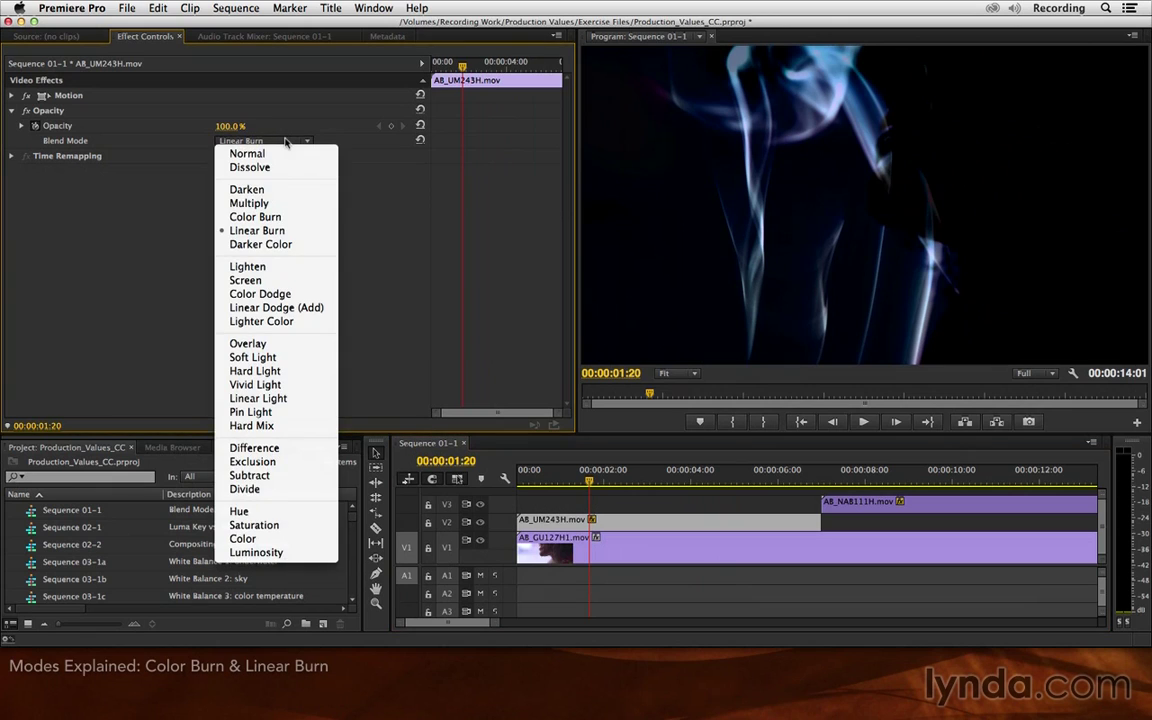
{"action": "left_click", "coordinate": [255, 203]}
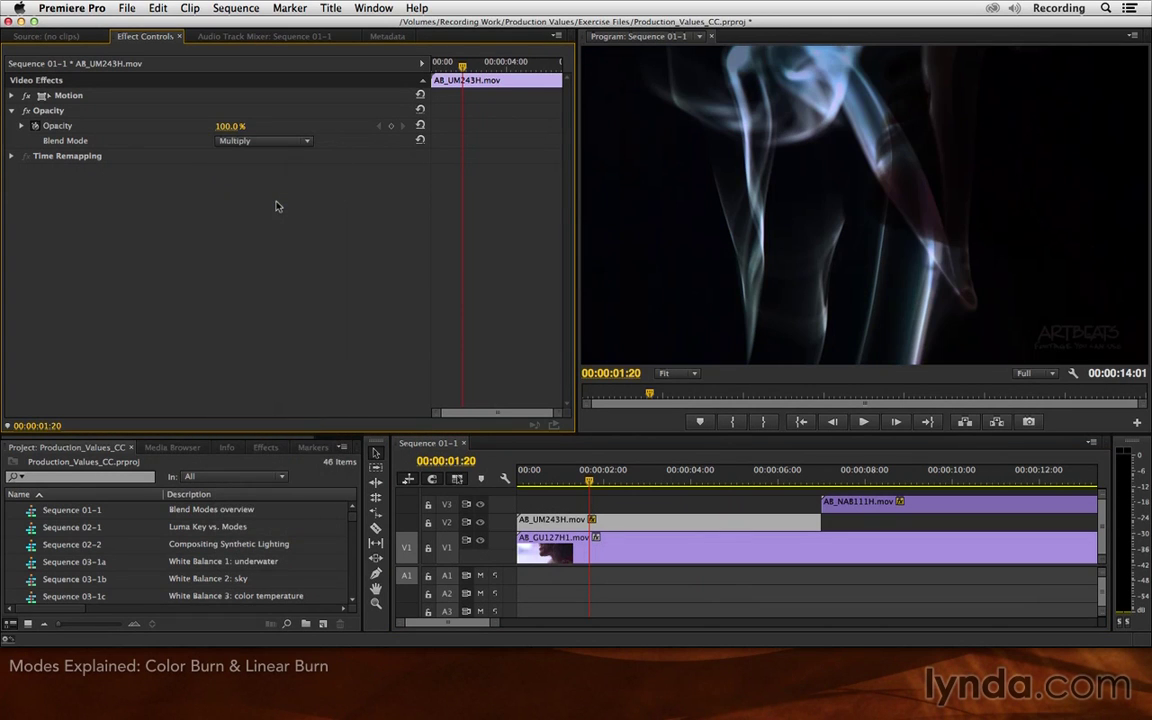
{"action": "left_click", "coordinate": [280, 141]}
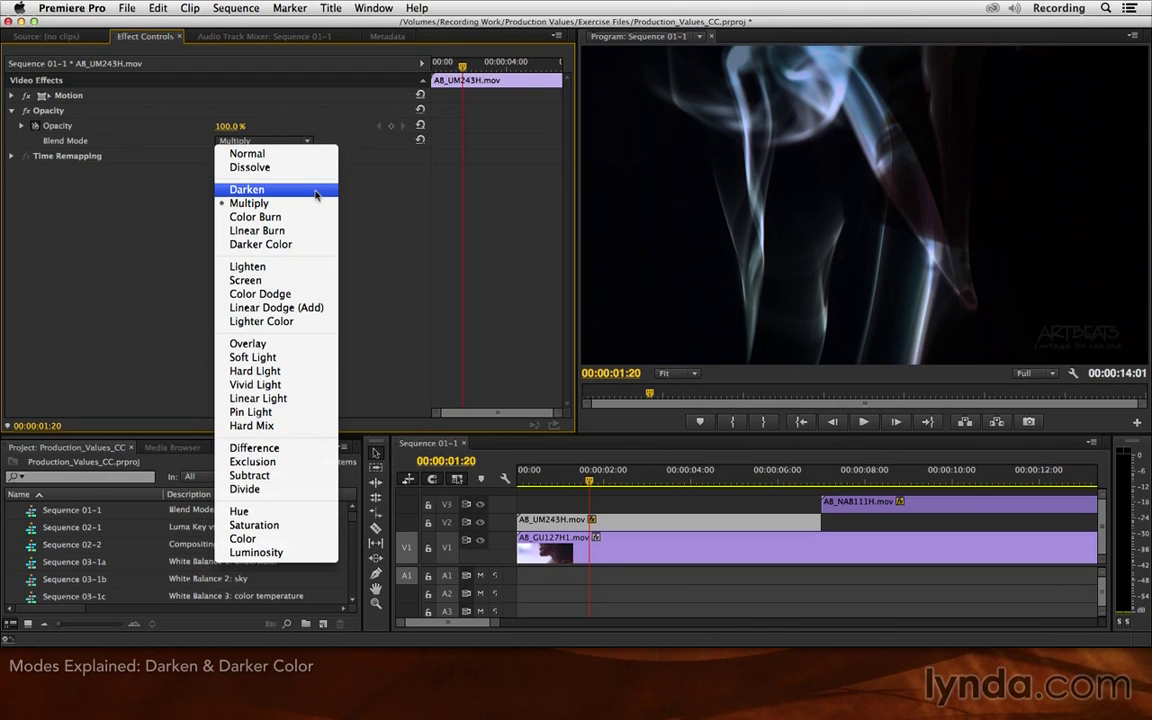
- Try Darken on the smoke clip, then settle on the Darker Color blend mode
{"action": "left_click", "coordinate": [316, 194]}
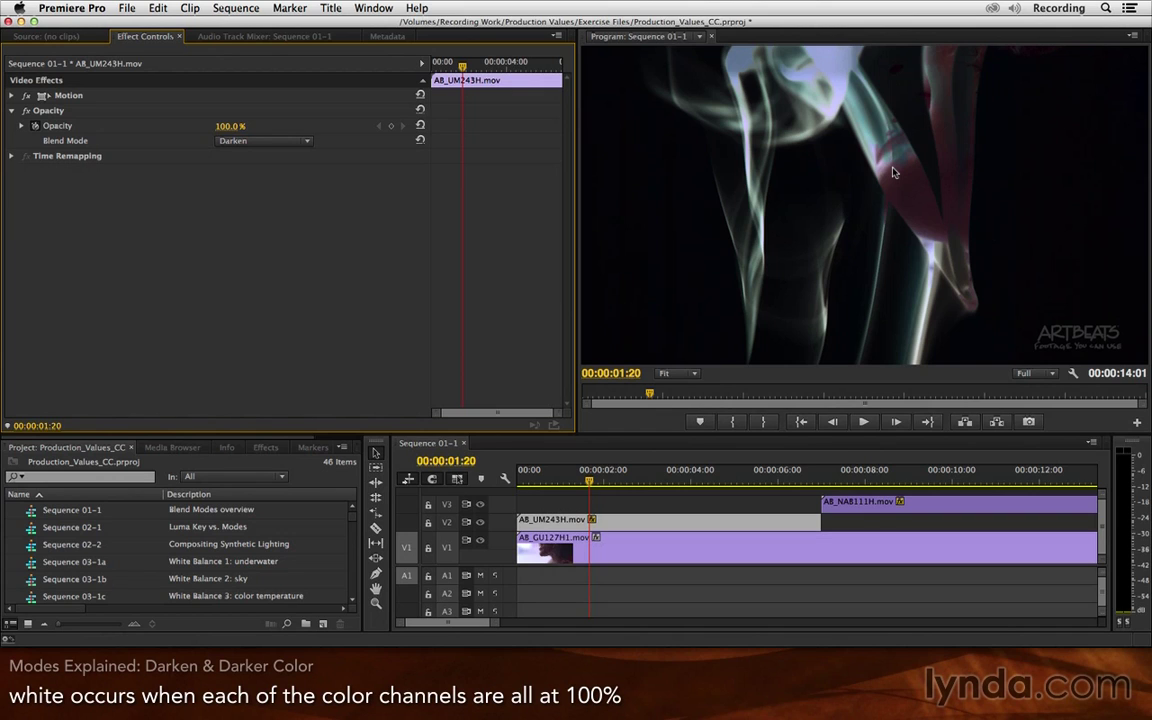
{"action": "left_click", "coordinate": [263, 140]}
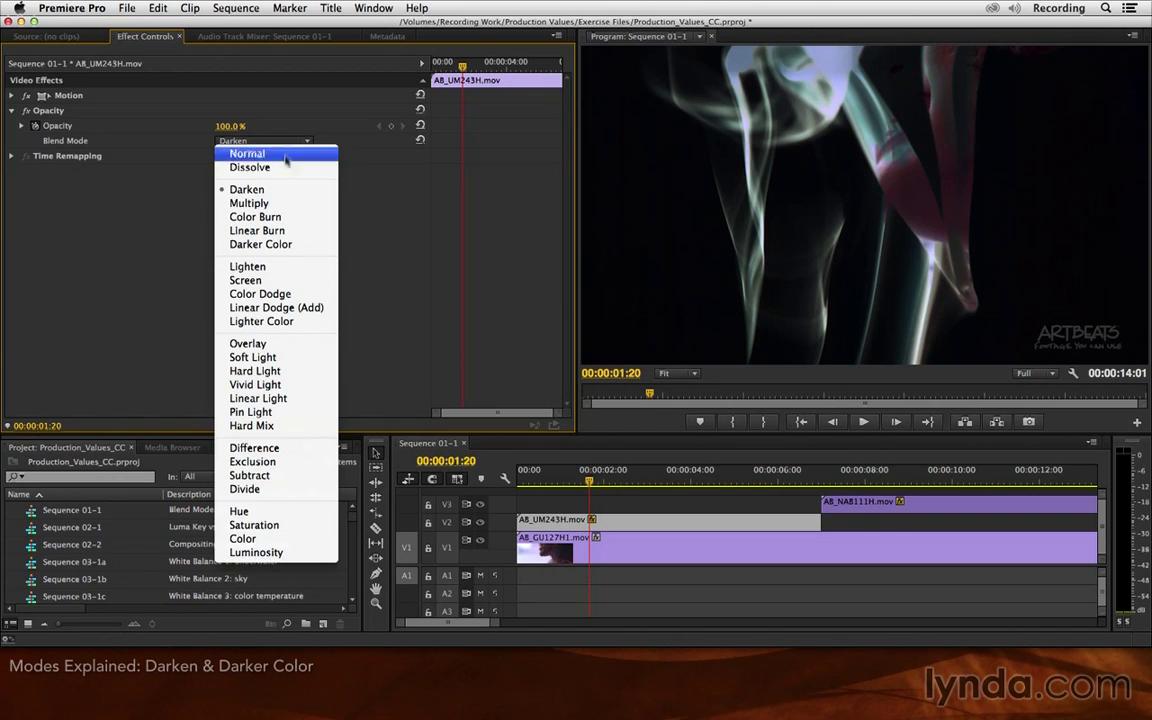
{"action": "left_click", "coordinate": [304, 246]}
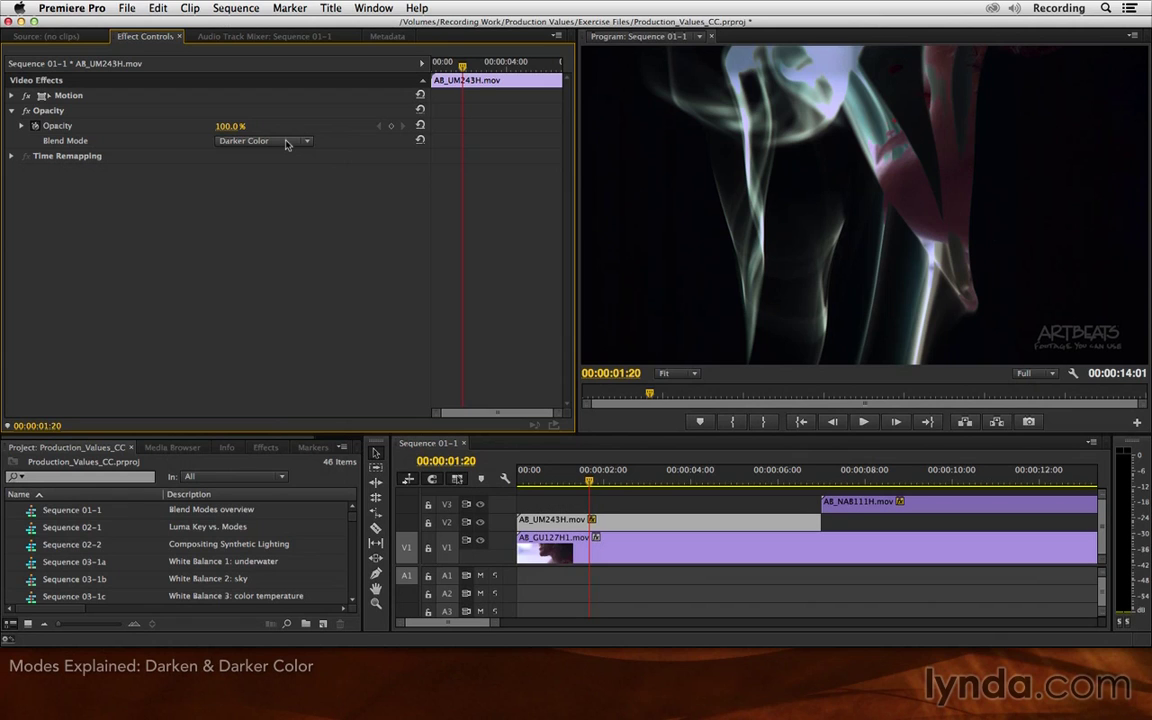
{"action": "left_click", "coordinate": [285, 142]}
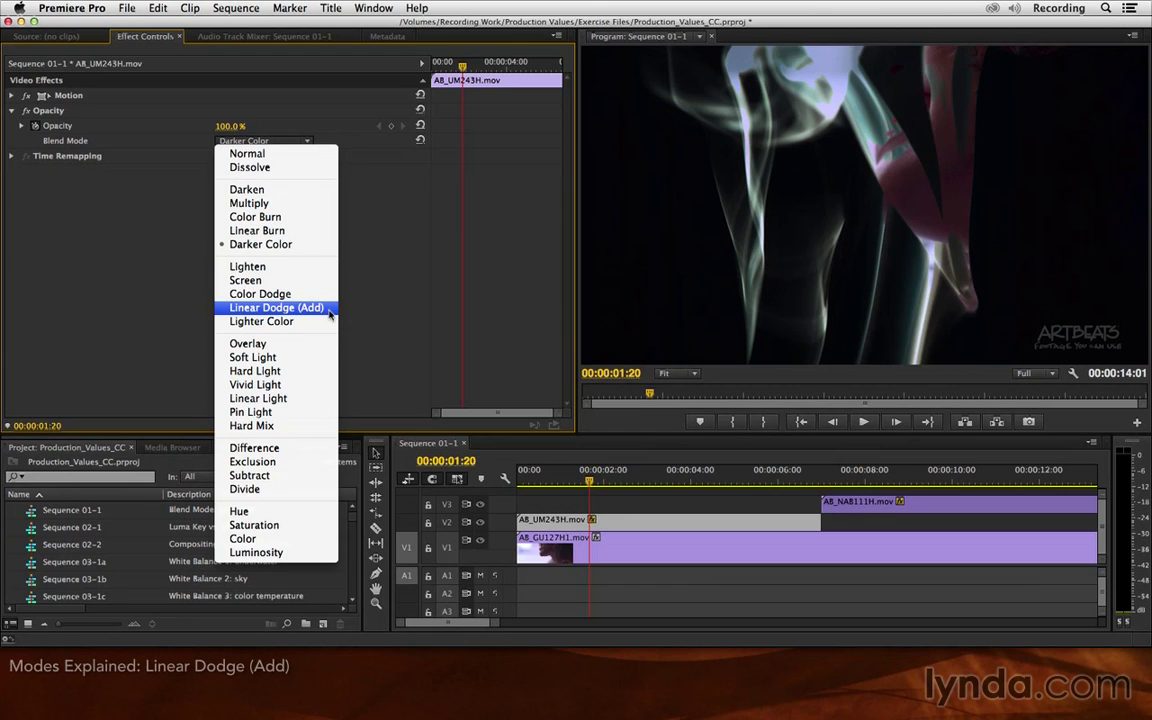
- Apply Linear Dodge (Add) to the smoke clip and preview it at different frames
{"action": "left_click", "coordinate": [328, 308]}
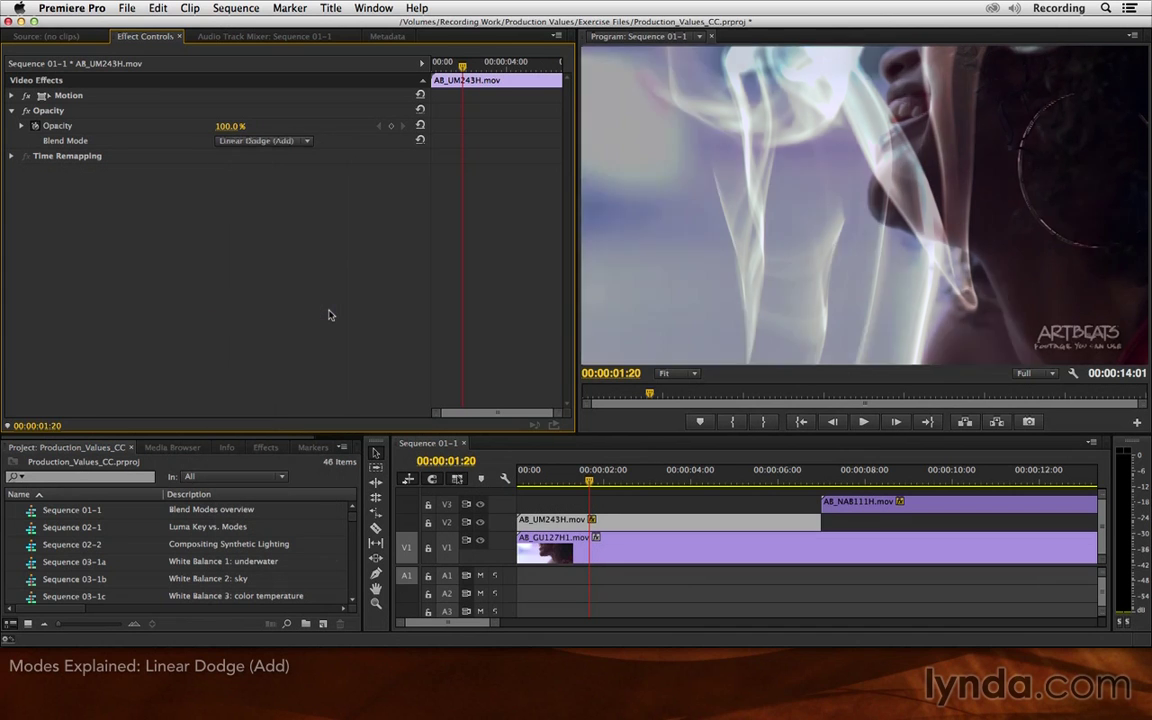
{"action": "left_click_drag", "start_coordinate": [588, 465], "coordinate": [738, 468]}
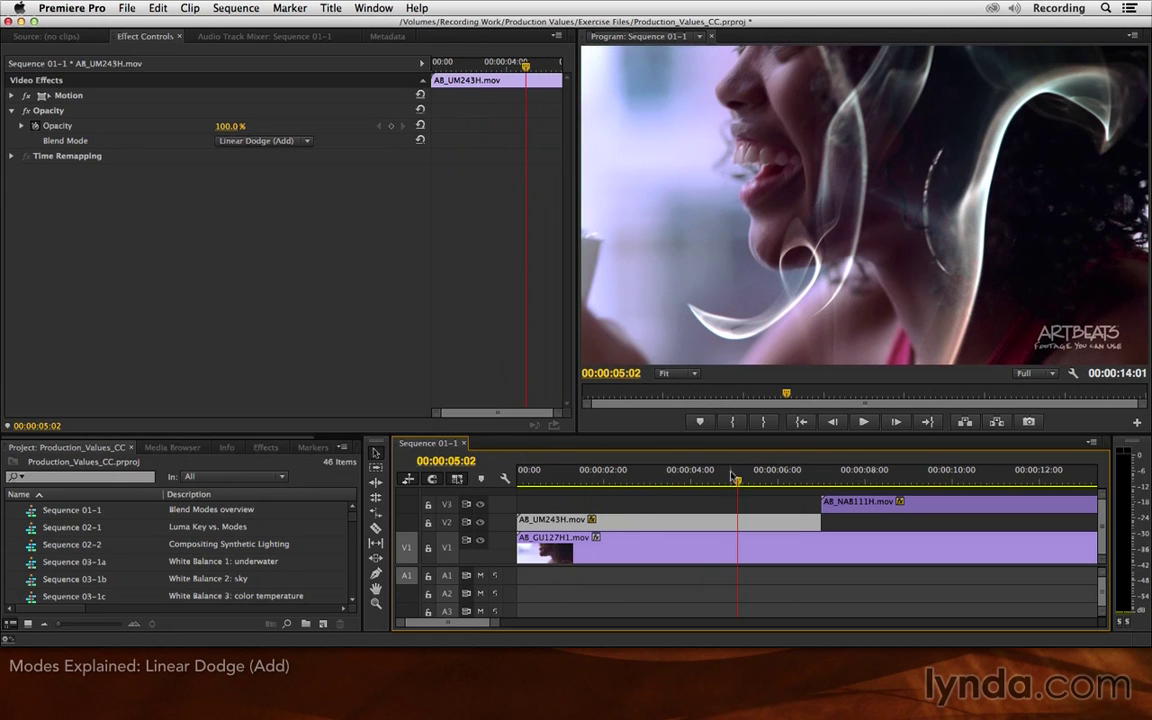
{"action": "left_click_drag", "start_coordinate": [672, 470], "coordinate": [731, 480]}
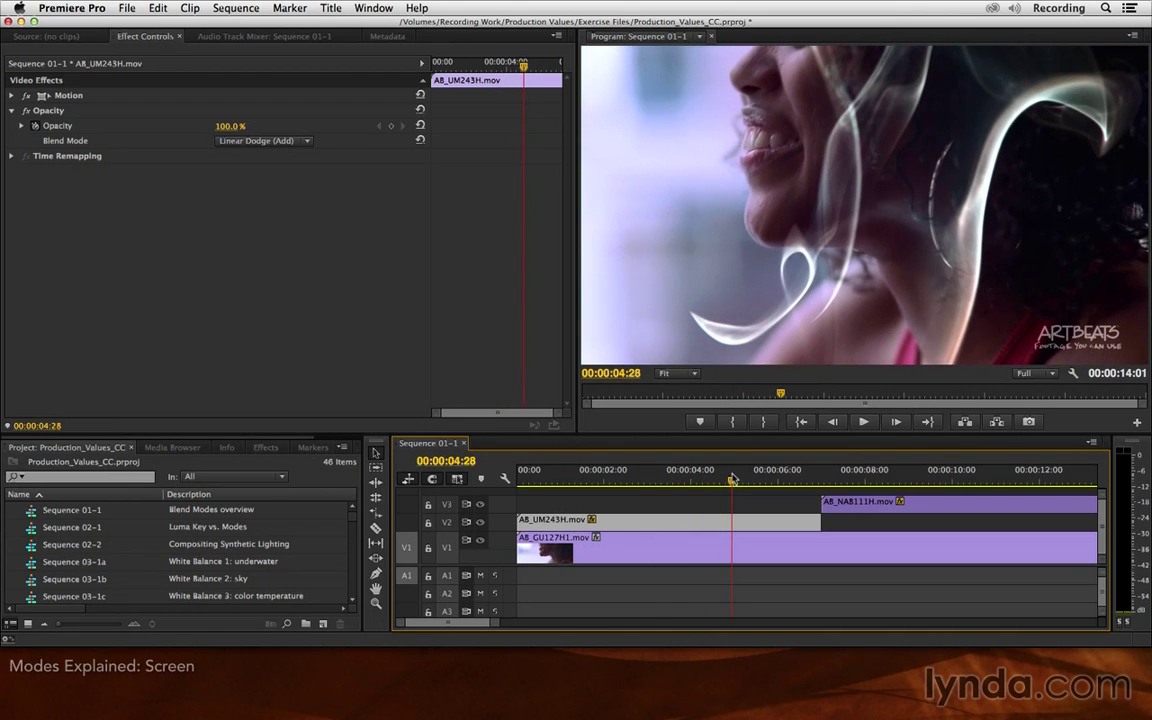
- Switch the smoke clip to Screen and preview the bright wisps around three seconds
{"action": "left_click", "coordinate": [299, 143]}
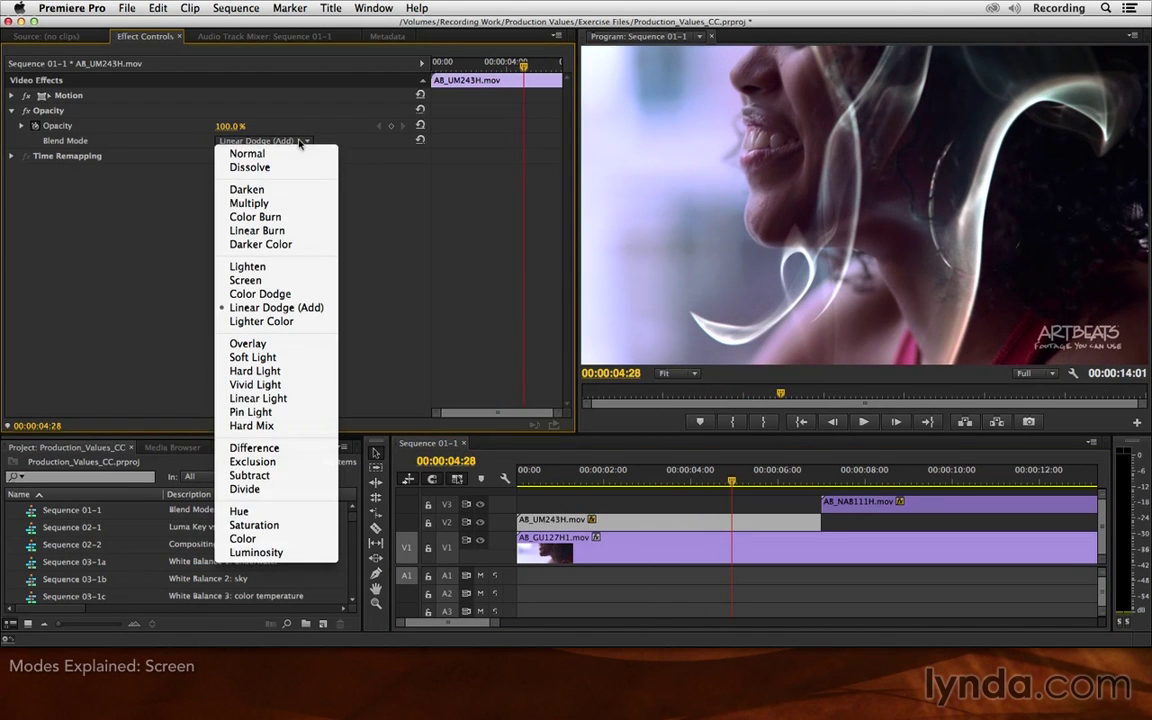
{"action": "left_click", "coordinate": [318, 287]}
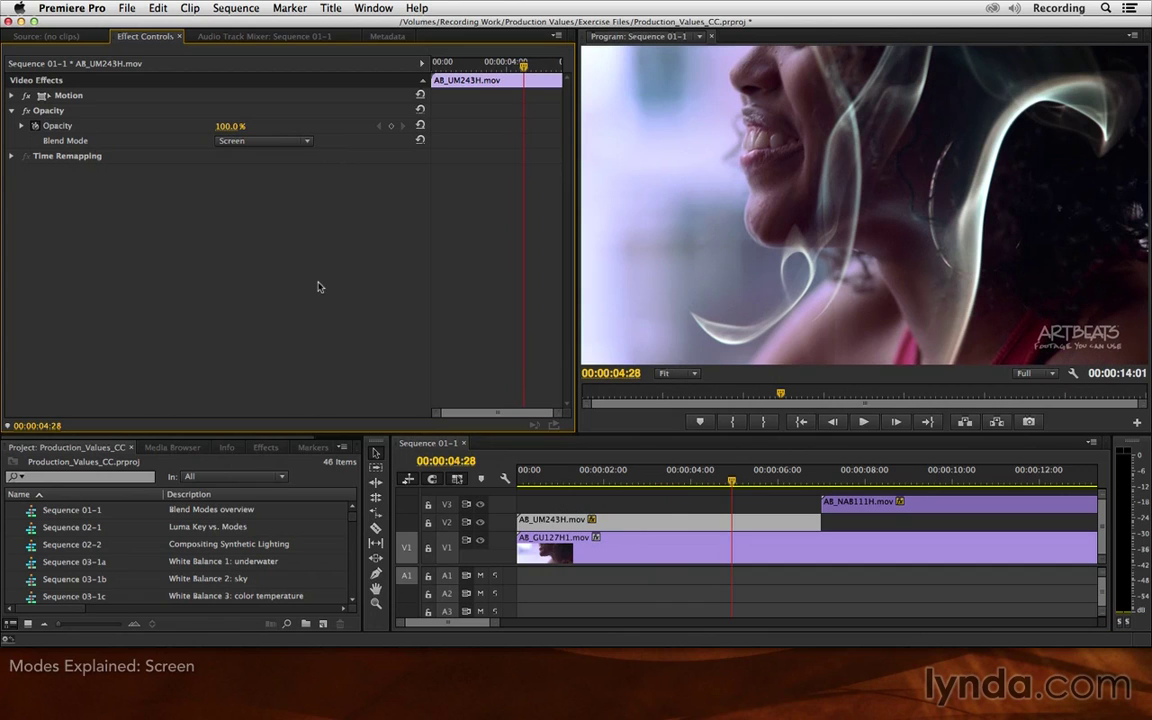
{"action": "mouse_move", "coordinate": [731, 474]}
{"action": "left_mouse_down"}
{"action": "mouse_move", "coordinate": [610, 474]}
{"action": "mouse_move", "coordinate": [718, 478]}
{"action": "left_mouse_up"}
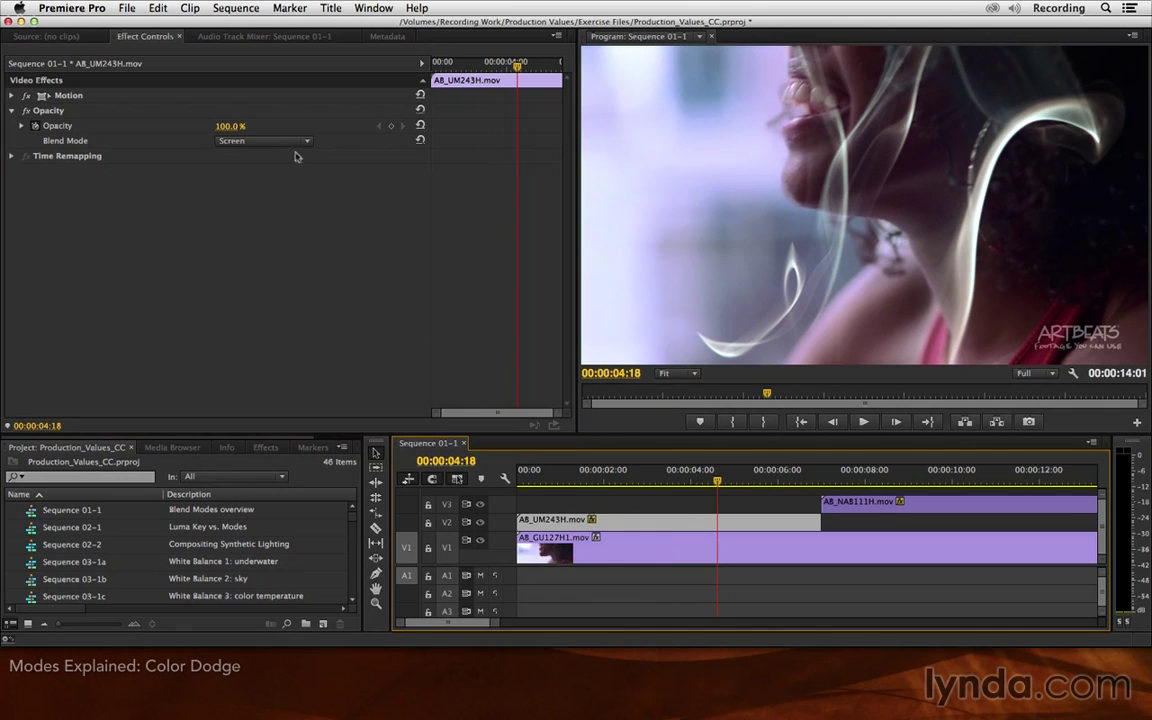
- Try the Color Dodge blend mode on the smoke clip and preview it
{"action": "left_click", "coordinate": [265, 141]}
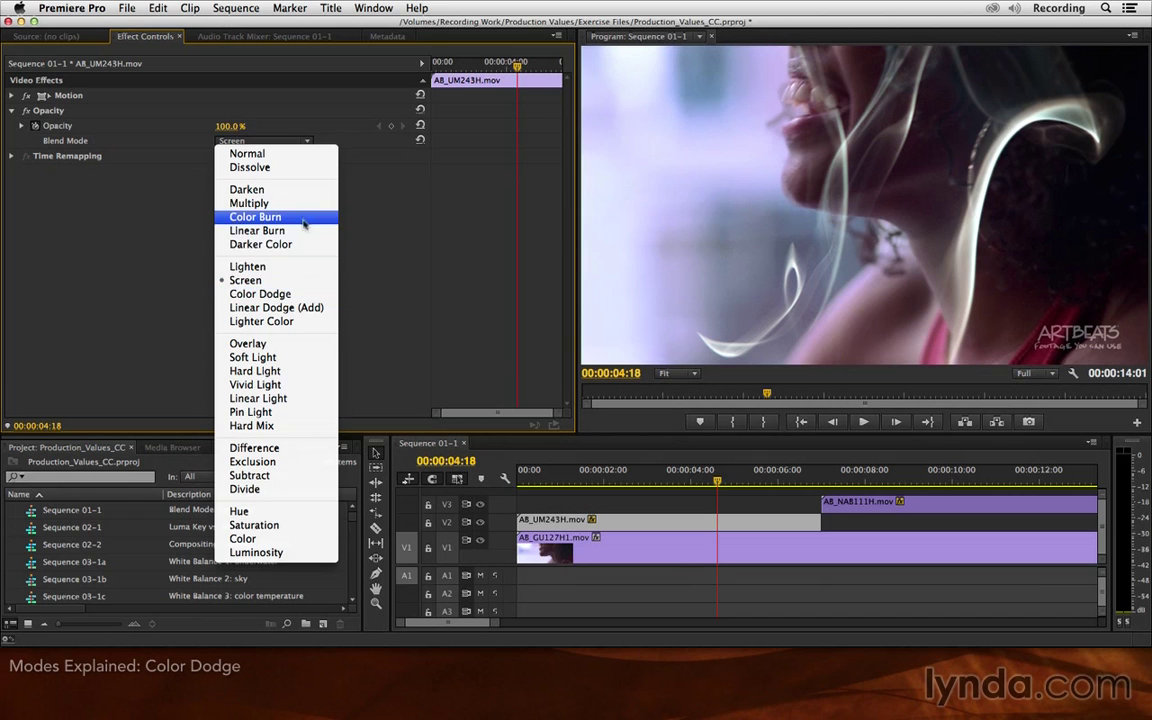
{"action": "left_click", "coordinate": [315, 299]}
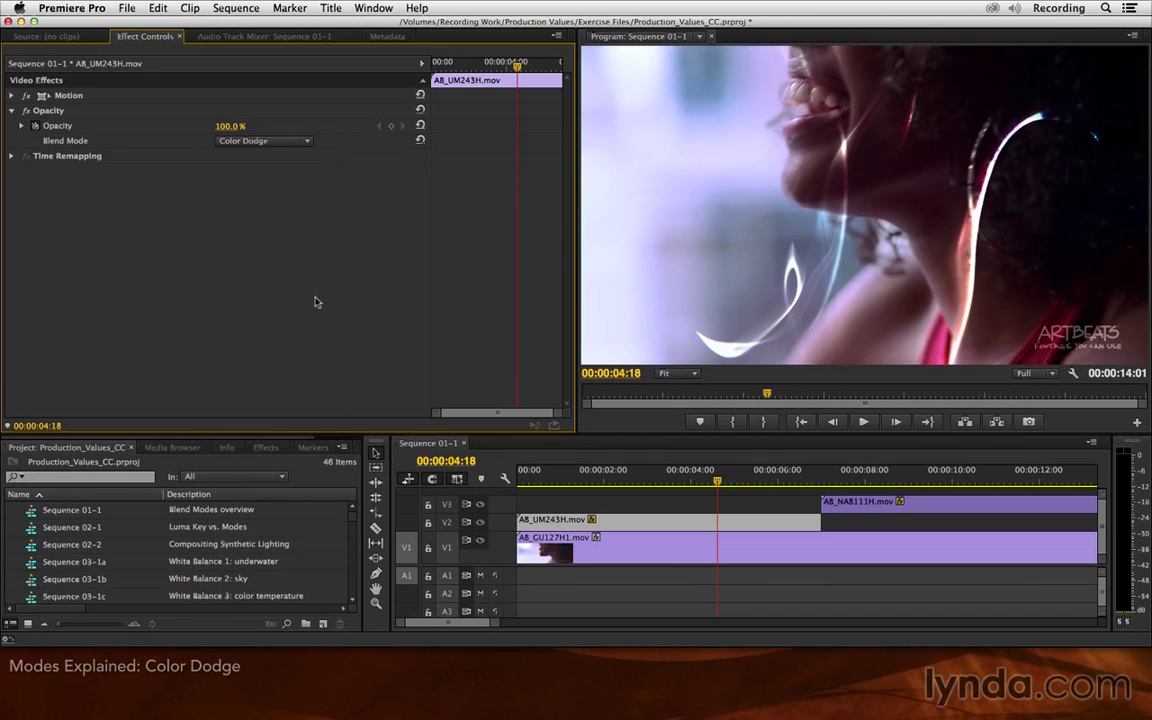
{"action": "mouse_move", "coordinate": [710, 485]}
{"action": "left_mouse_down"}
{"action": "mouse_move", "coordinate": [517, 482]}
{"action": "mouse_move", "coordinate": [718, 482]}
{"action": "left_mouse_up"}
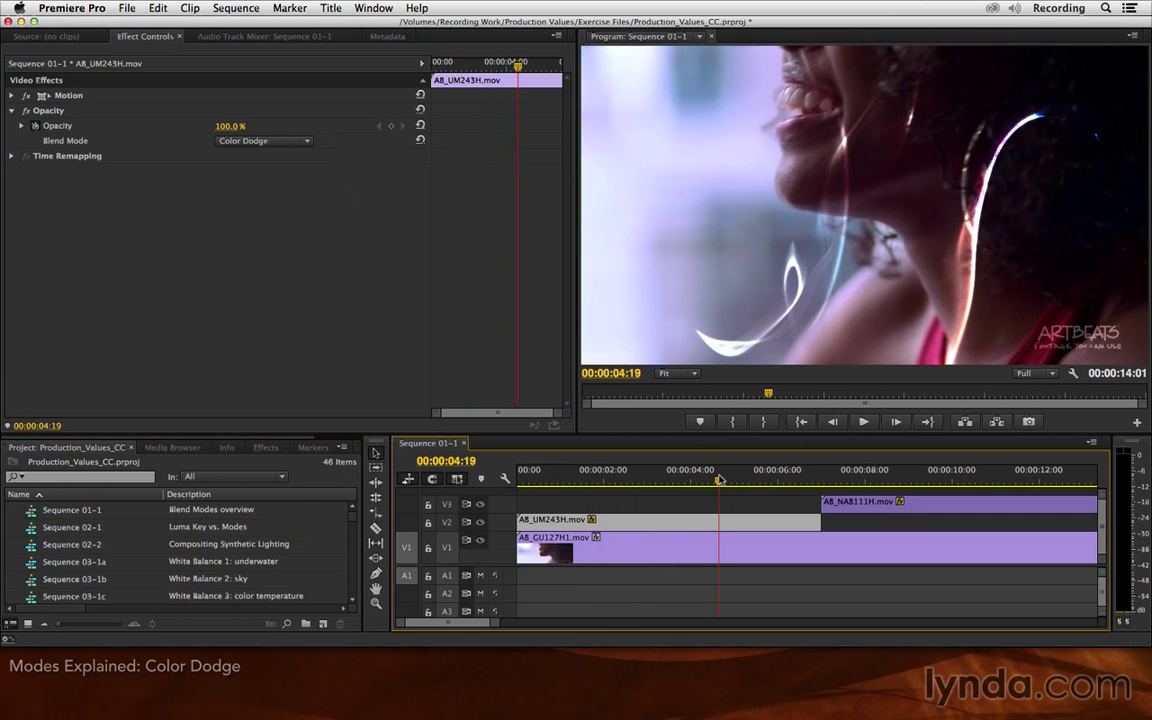
- Switch the smoke clip through Lighten to Lighter Color and compare nearby frames
{"action": "left_click", "coordinate": [297, 146]}
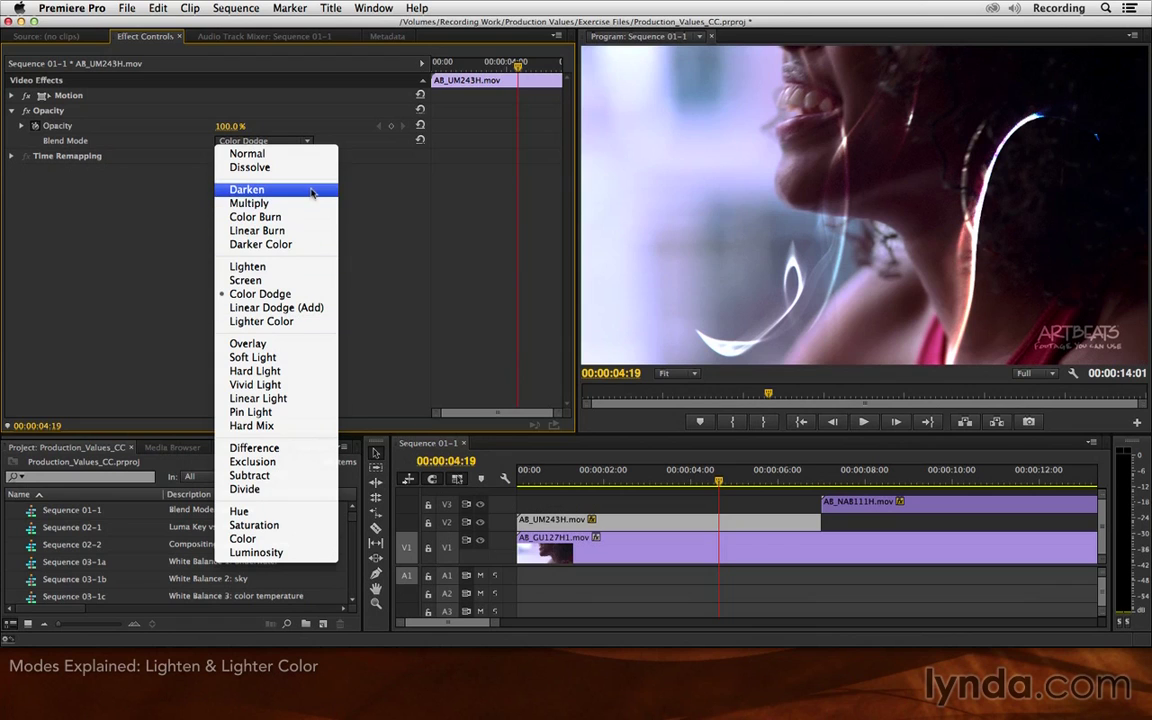
{"action": "left_click", "coordinate": [304, 268]}
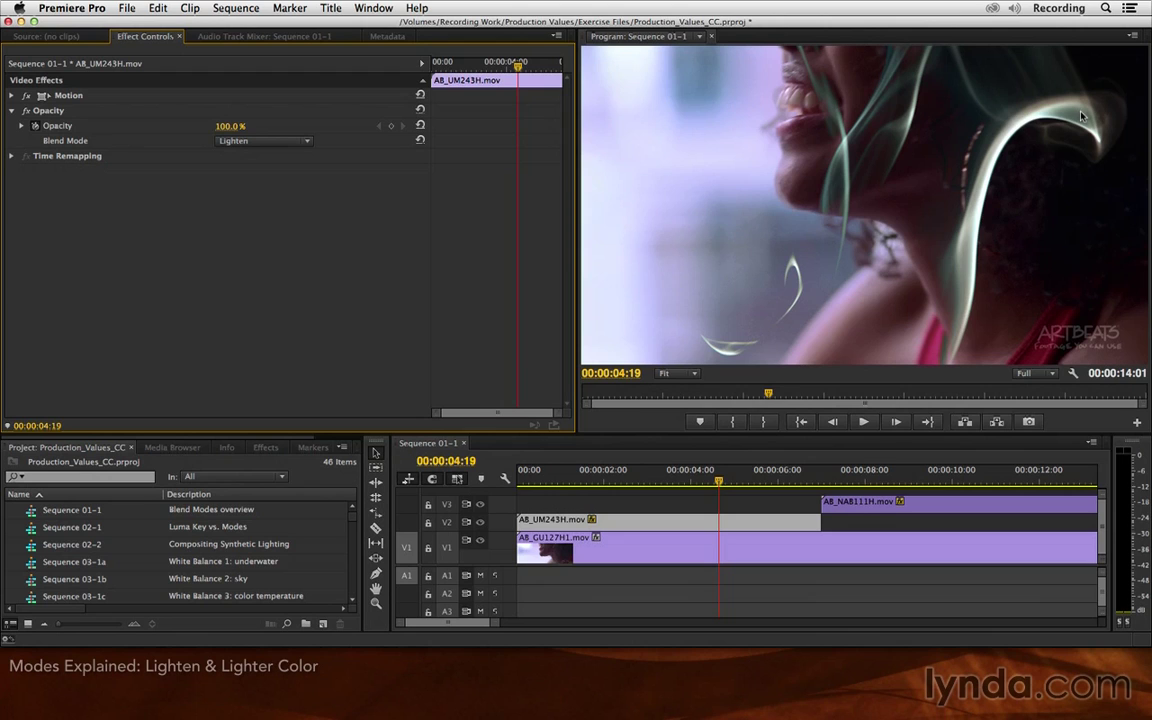
{"action": "left_click", "coordinate": [252, 142]}
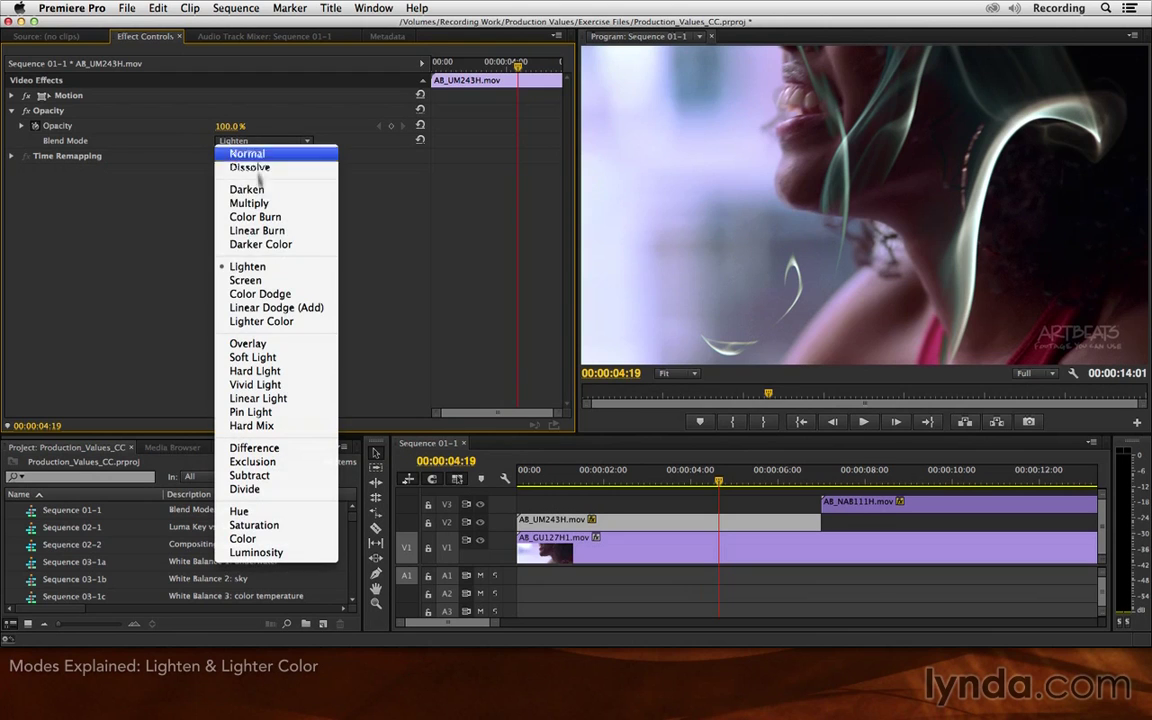
{"action": "left_click", "coordinate": [310, 325]}
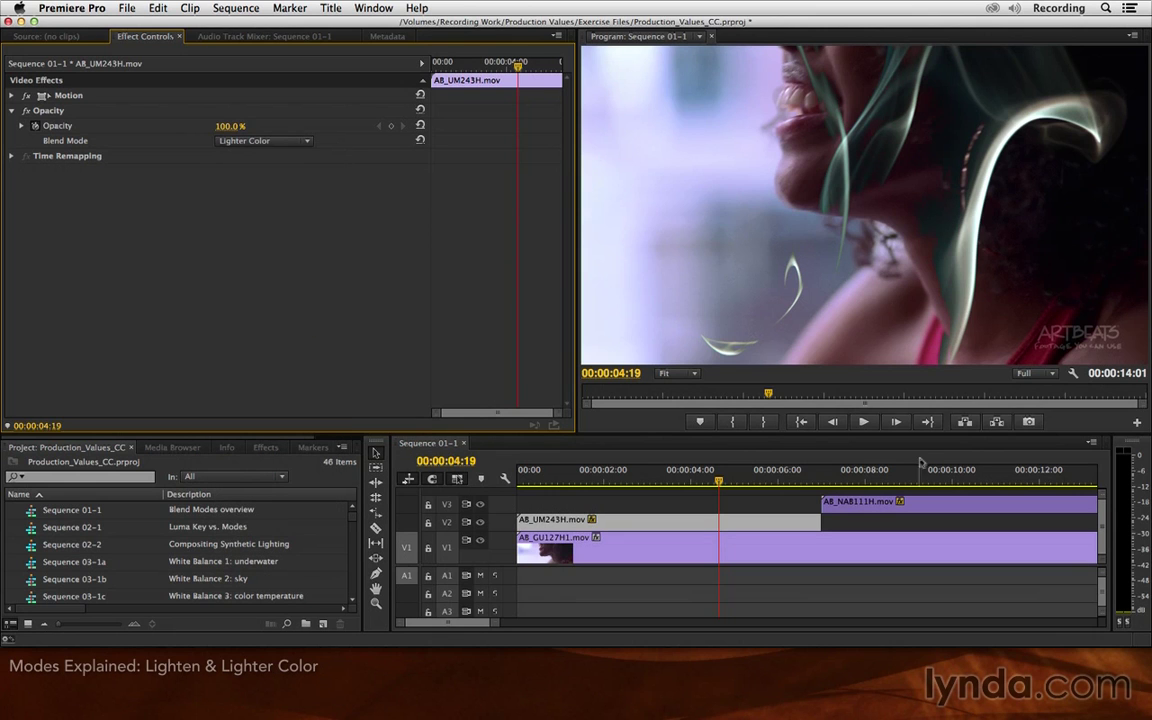
{"action": "mouse_move", "coordinate": [718, 480]}
{"action": "left_mouse_down"}
{"action": "mouse_move", "coordinate": [674, 479]}
{"action": "mouse_move", "coordinate": [729, 479]}
{"action": "left_mouse_up"}
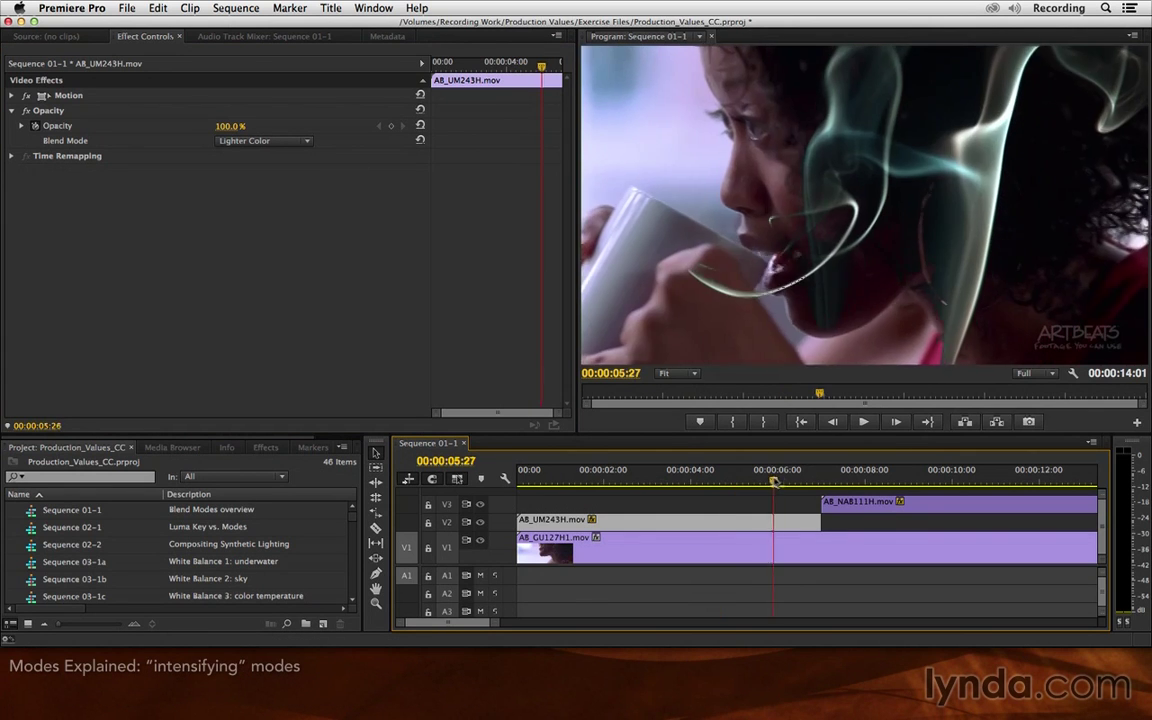
- Select AB_NAB111H.mov on V3, set its opacity to 100%, and list its blend modes
{"action": "left_click_drag", "start_coordinate": [774, 481], "coordinate": [920, 483]}
{"action": "left_click", "coordinate": [925, 502]}
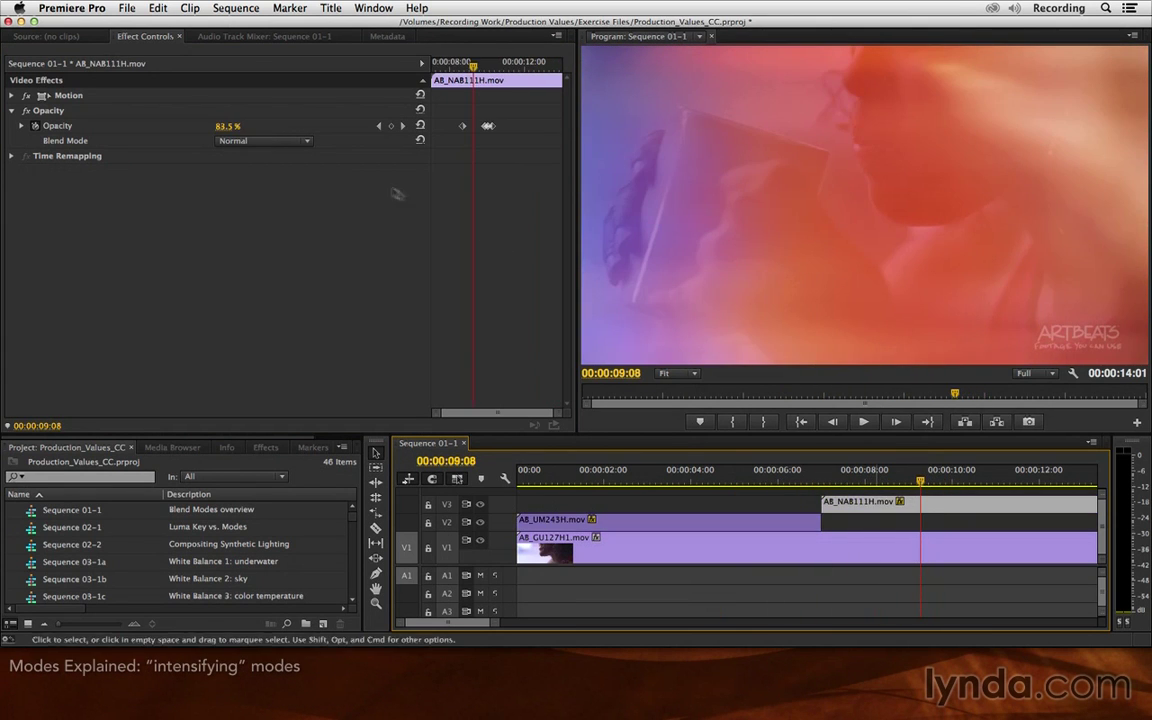
{"action": "left_click_drag", "start_coordinate": [221, 127], "coordinate": [262, 127]}
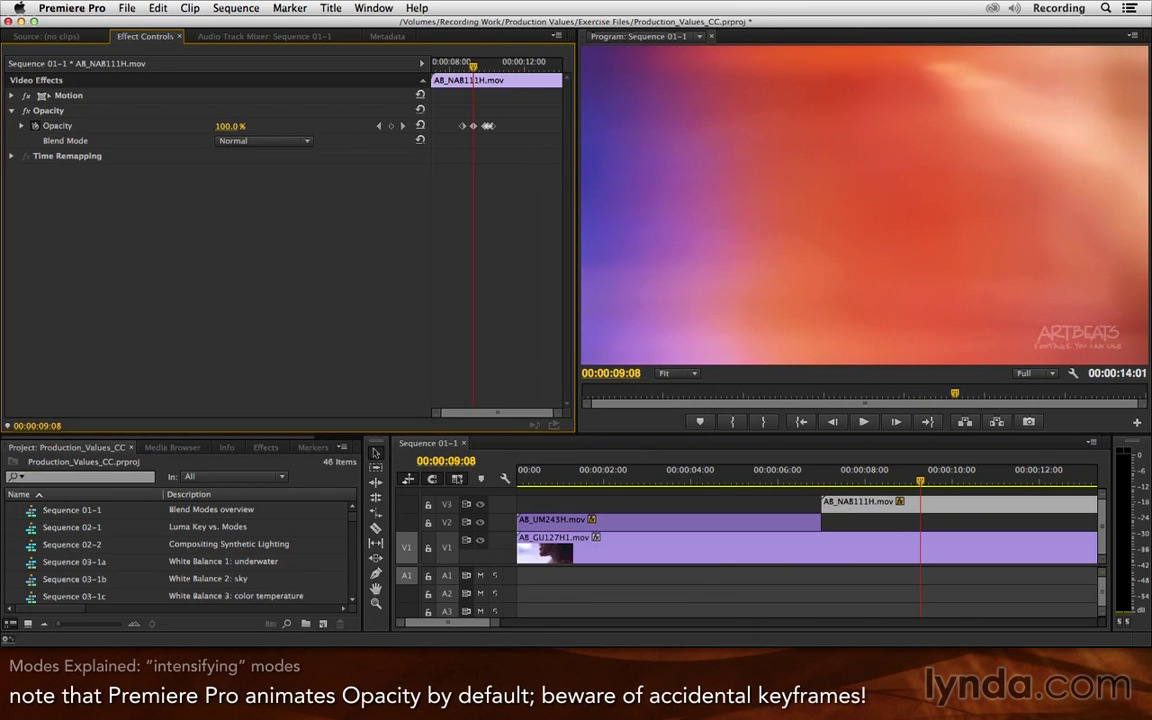
{"action": "left_click", "coordinate": [279, 141]}
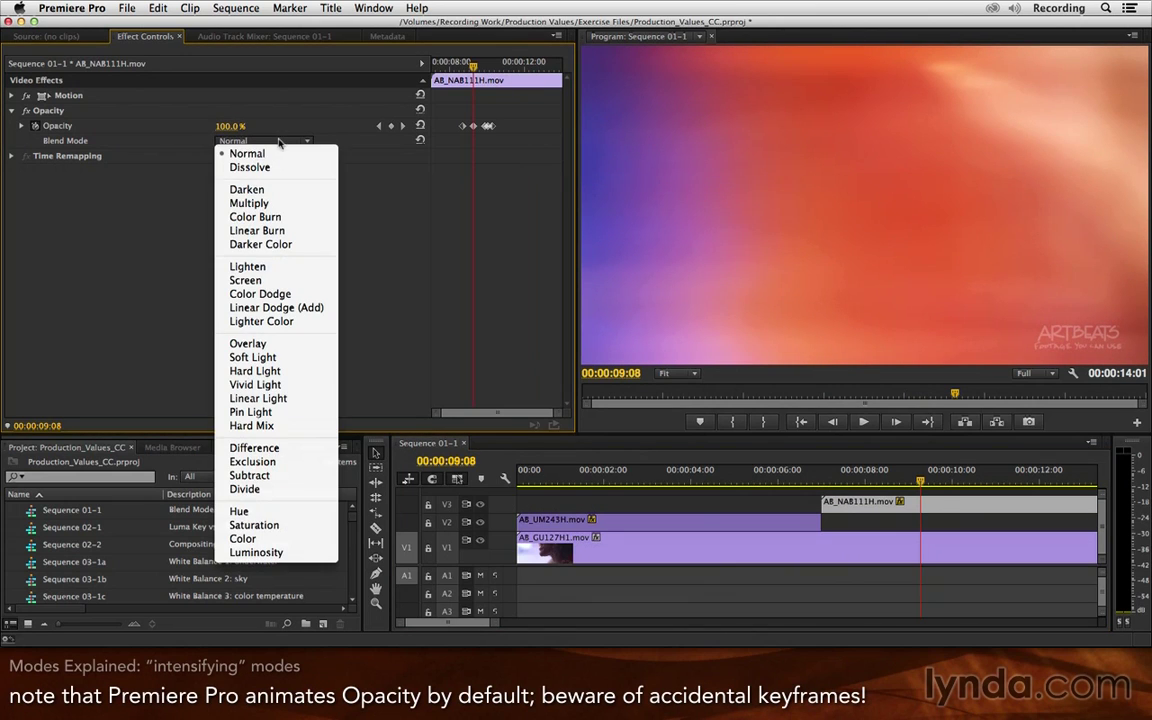
- Apply Overlay to the V3 clip and scrub back and forth to preview it
{"action": "left_click", "coordinate": [315, 345]}
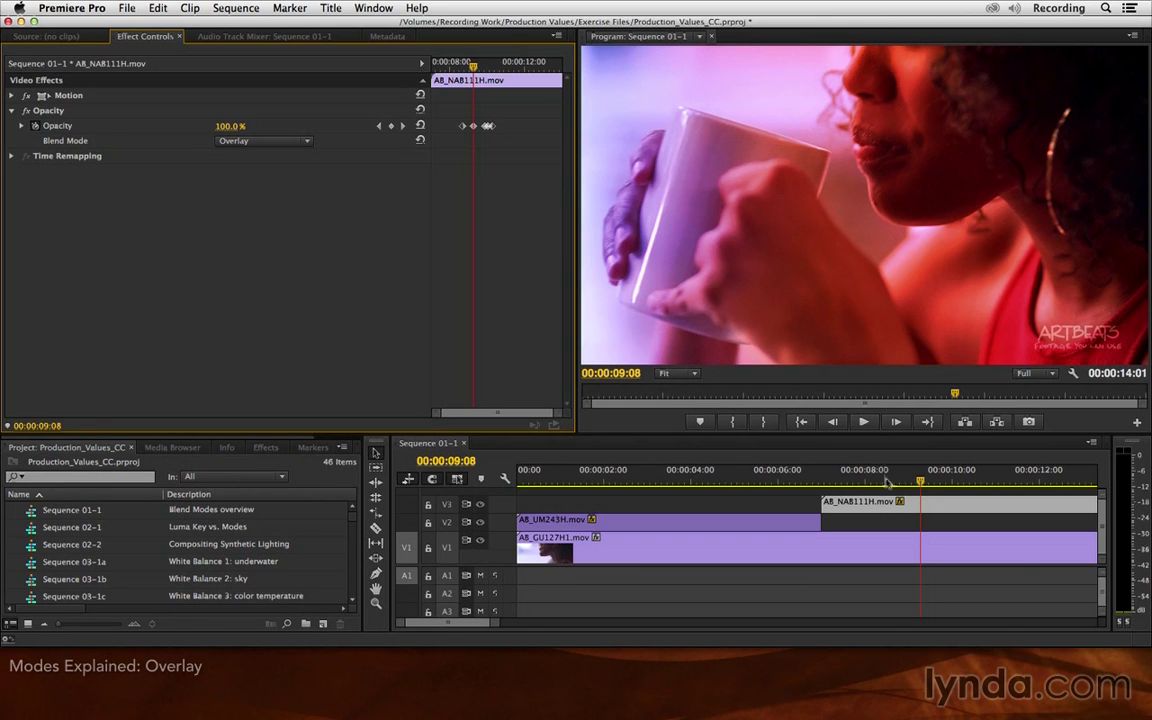
{"action": "left_click_drag", "start_coordinate": [955, 394], "coordinate": [894, 394]}
{"action": "left_click_drag", "start_coordinate": [850, 479], "coordinate": [874, 483]}
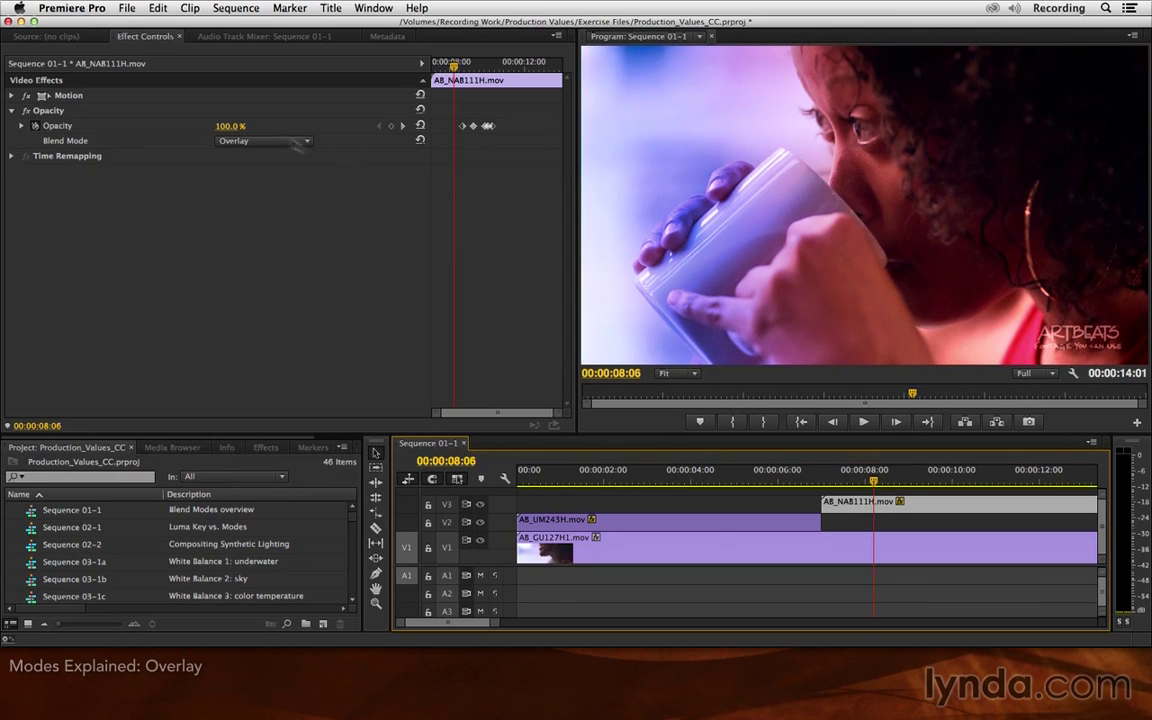
- Switch the V3 clip to Soft Light and hide the V3 track for comparison
{"action": "left_click", "coordinate": [279, 143]}
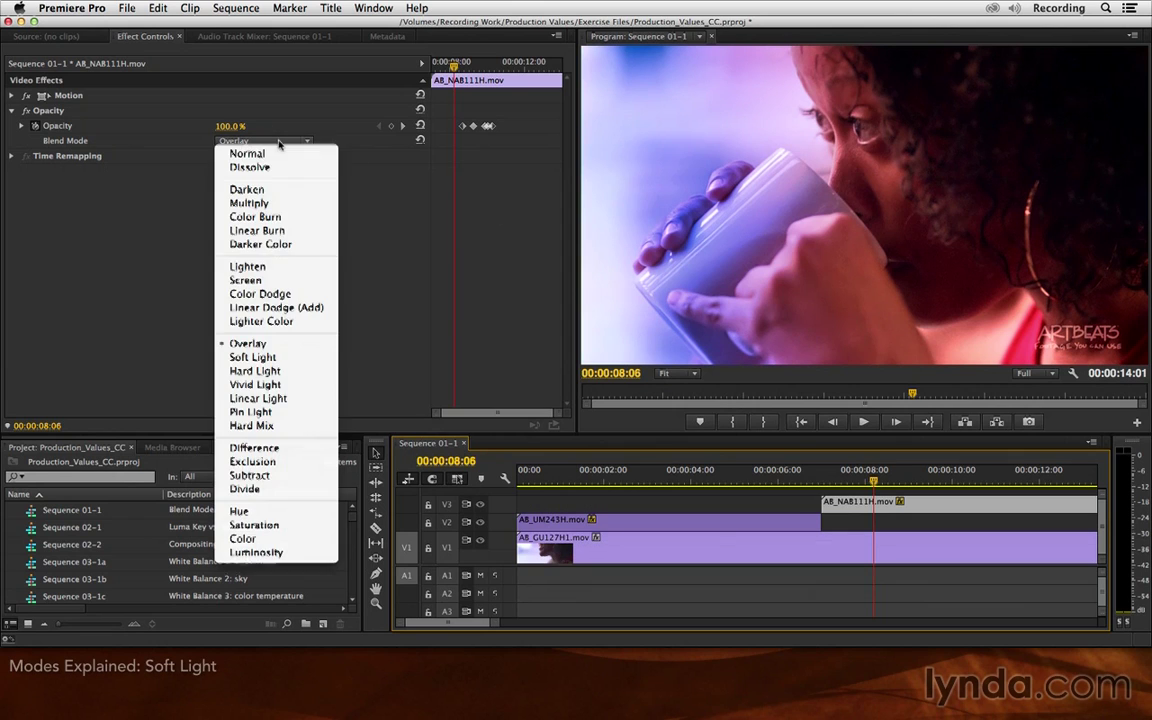
{"action": "left_click", "coordinate": [301, 359]}
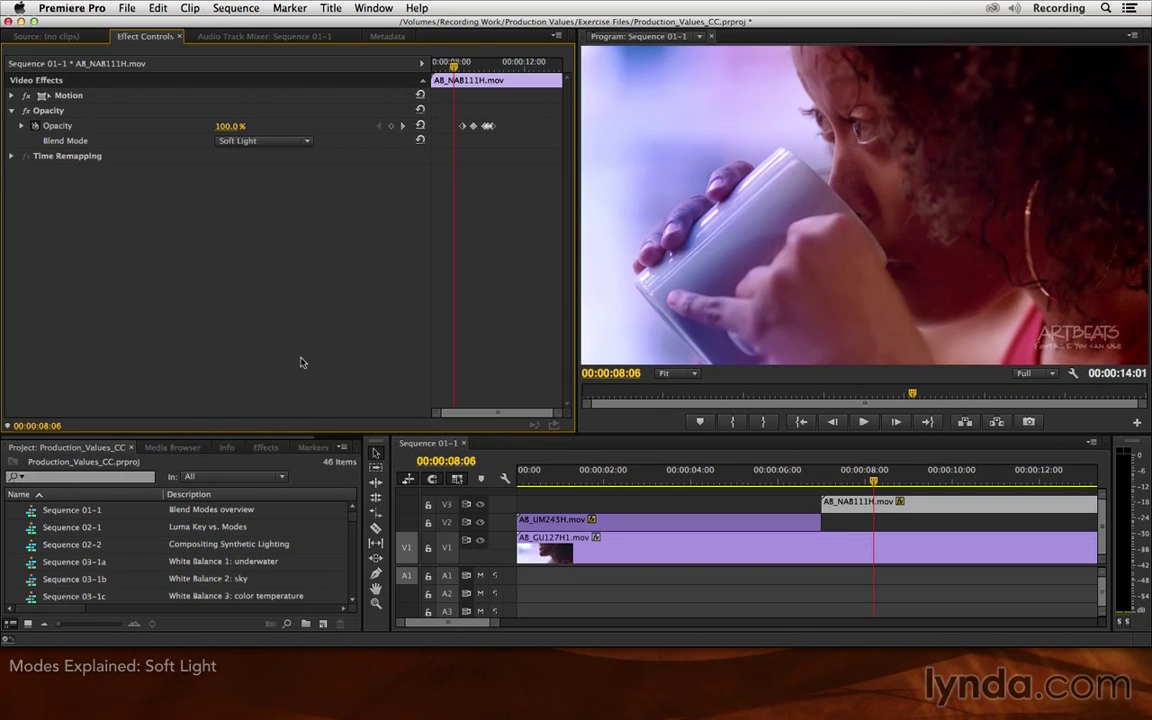
{"action": "left_click", "coordinate": [480, 505]}
- Show V3 again, revisit Overlay, then apply Hard Light and preview the red-orange cast
{"action": "left_click", "coordinate": [480, 505]}
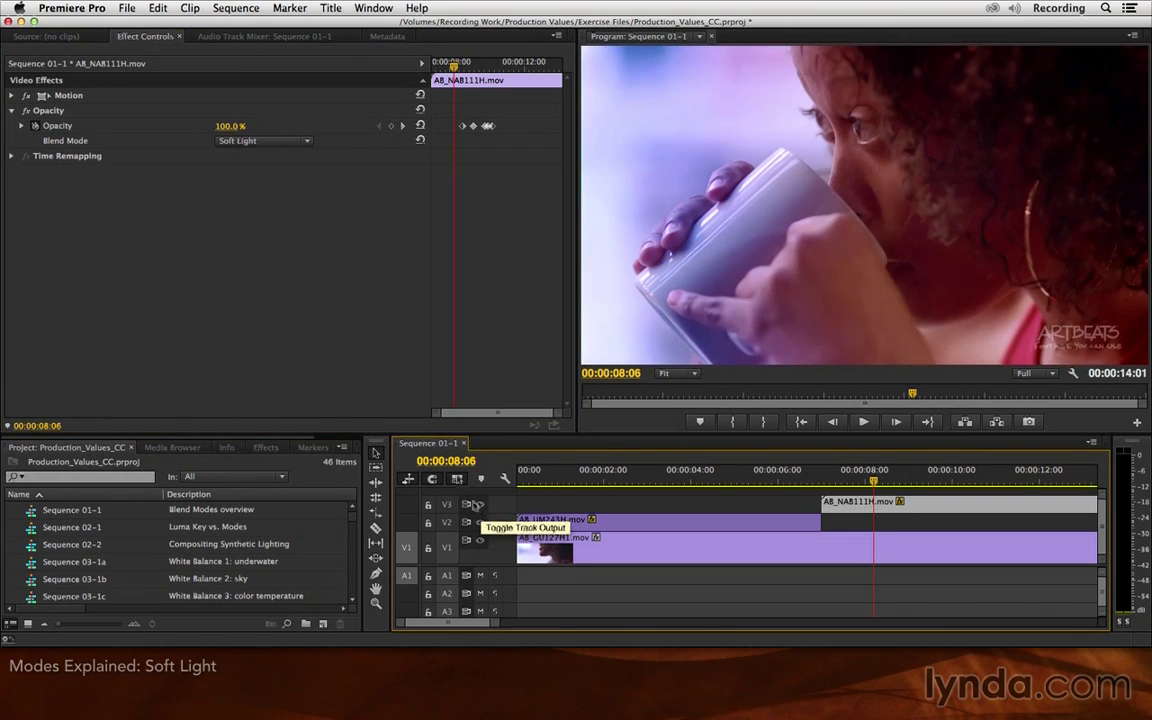
{"action": "left_click", "coordinate": [286, 146]}
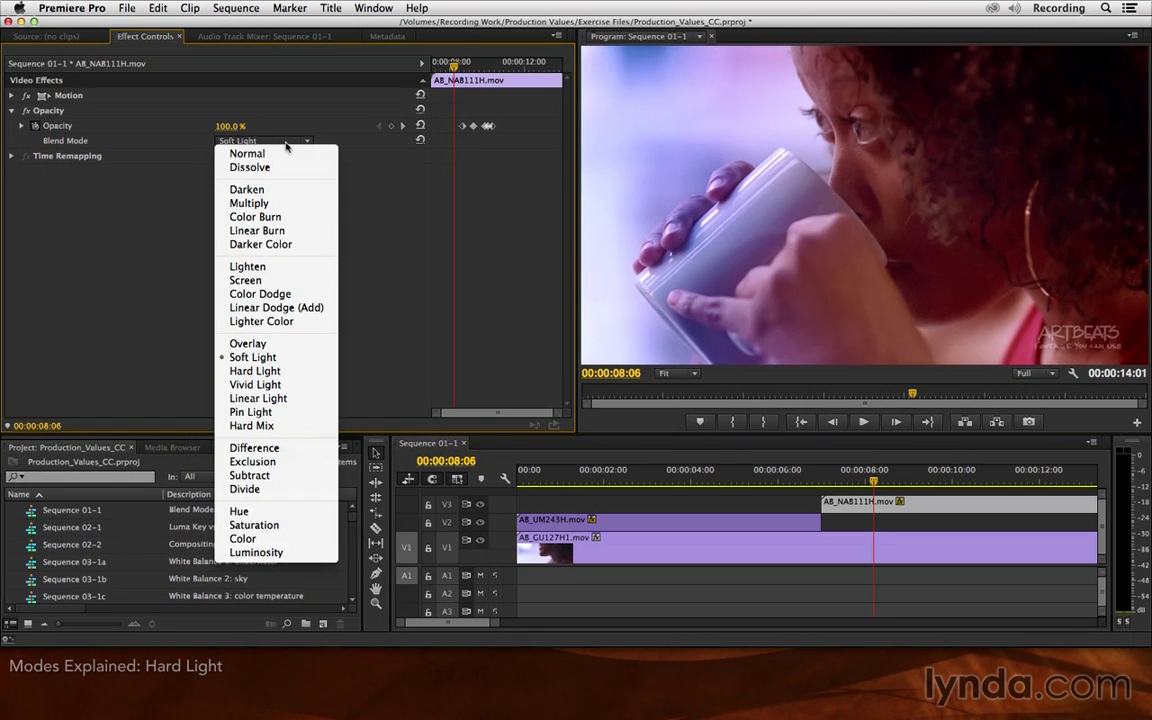
{"action": "left_click", "coordinate": [280, 343]}
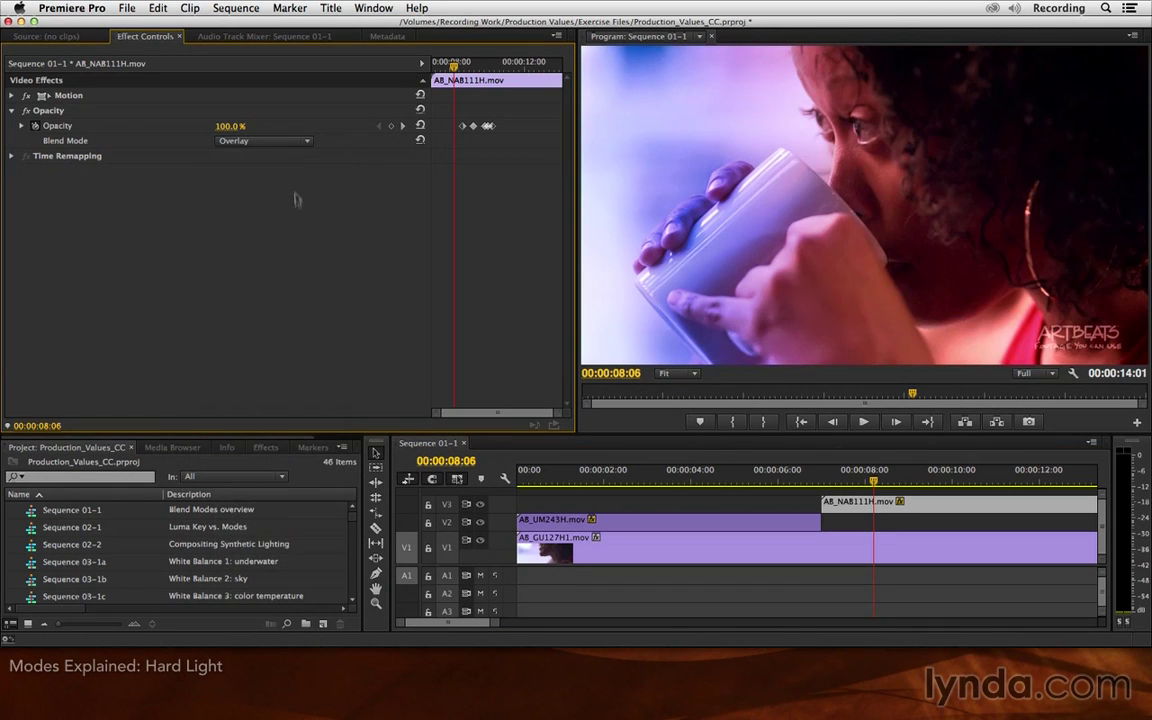
{"action": "left_click", "coordinate": [290, 146]}
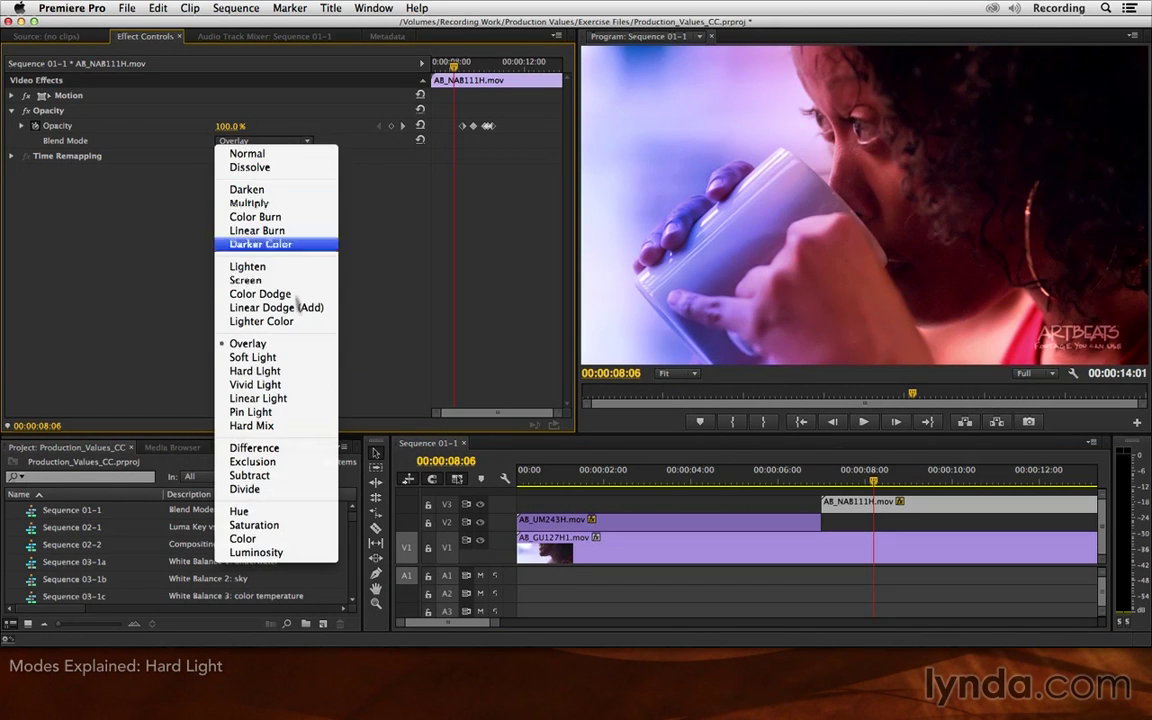
{"action": "left_click", "coordinate": [303, 372]}
{"action": "mouse_move", "coordinate": [873, 480]}
{"action": "left_mouse_down"}
{"action": "mouse_move", "coordinate": [1035, 490]}
{"action": "mouse_move", "coordinate": [855, 472]}
{"action": "left_mouse_up"}
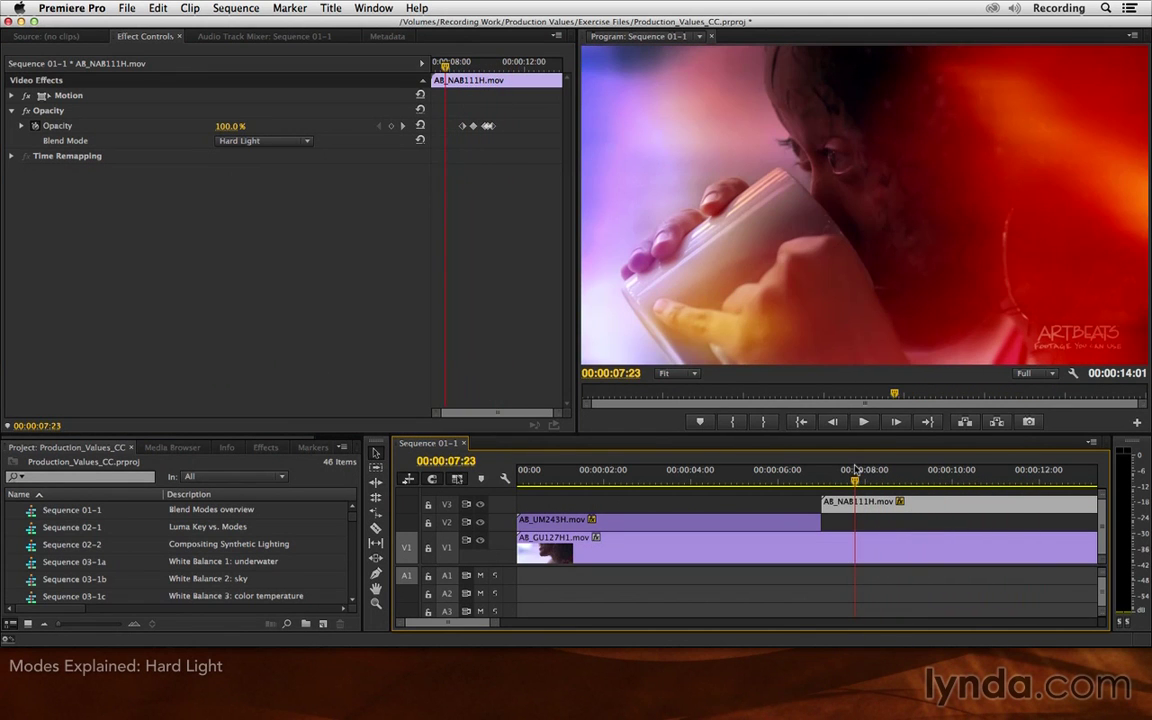
{"action": "left_click", "coordinate": [290, 142]}
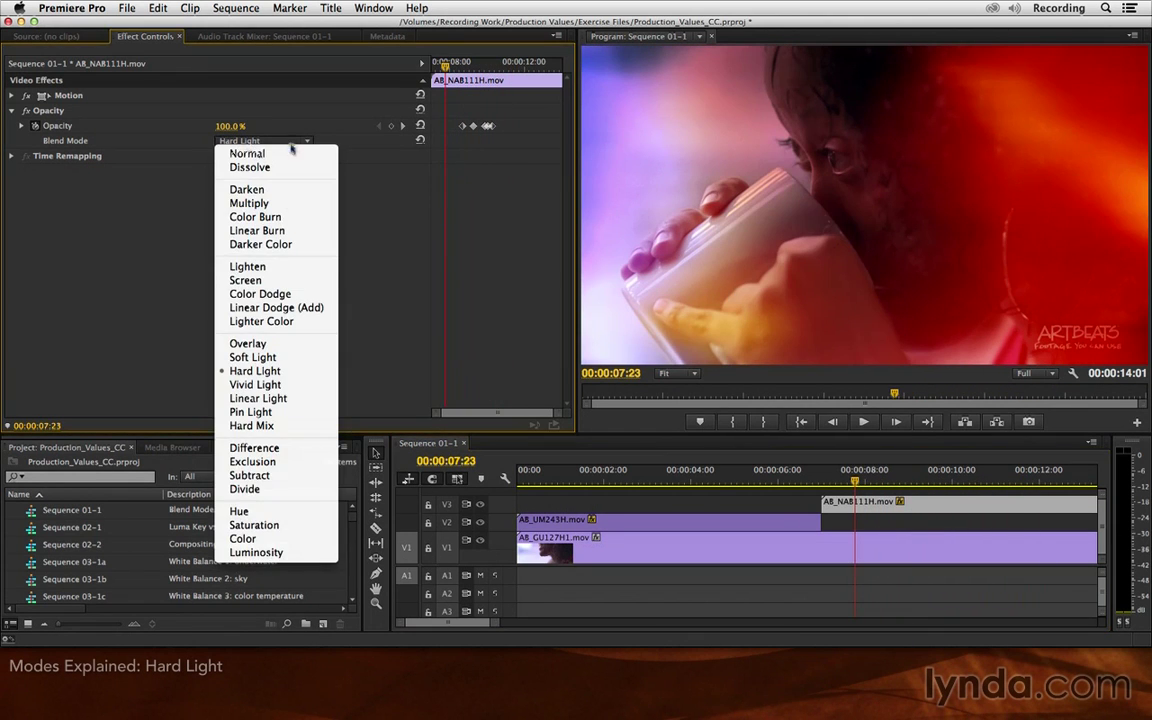
- Cycle the V3 clip through Vivid Light, Linear Light and Pin Light to Hard Mix, then preview
{"action": "left_click", "coordinate": [311, 386]}
{"action": "left_click", "coordinate": [287, 143]}
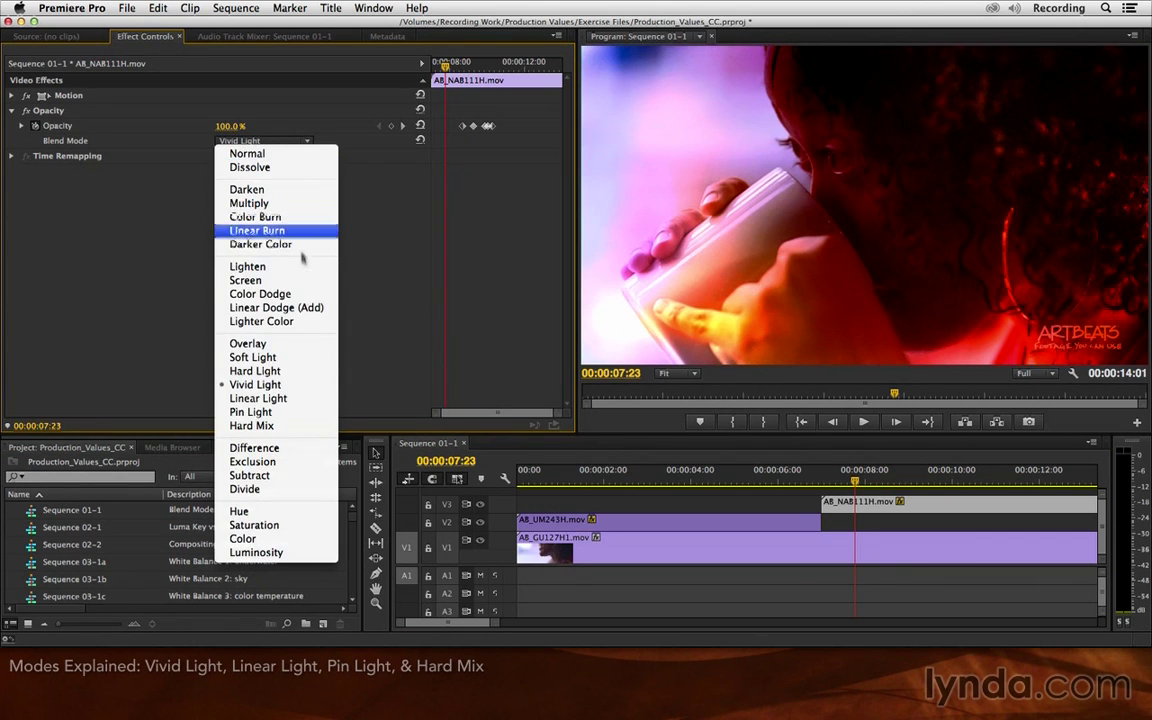
{"action": "left_click", "coordinate": [298, 400]}
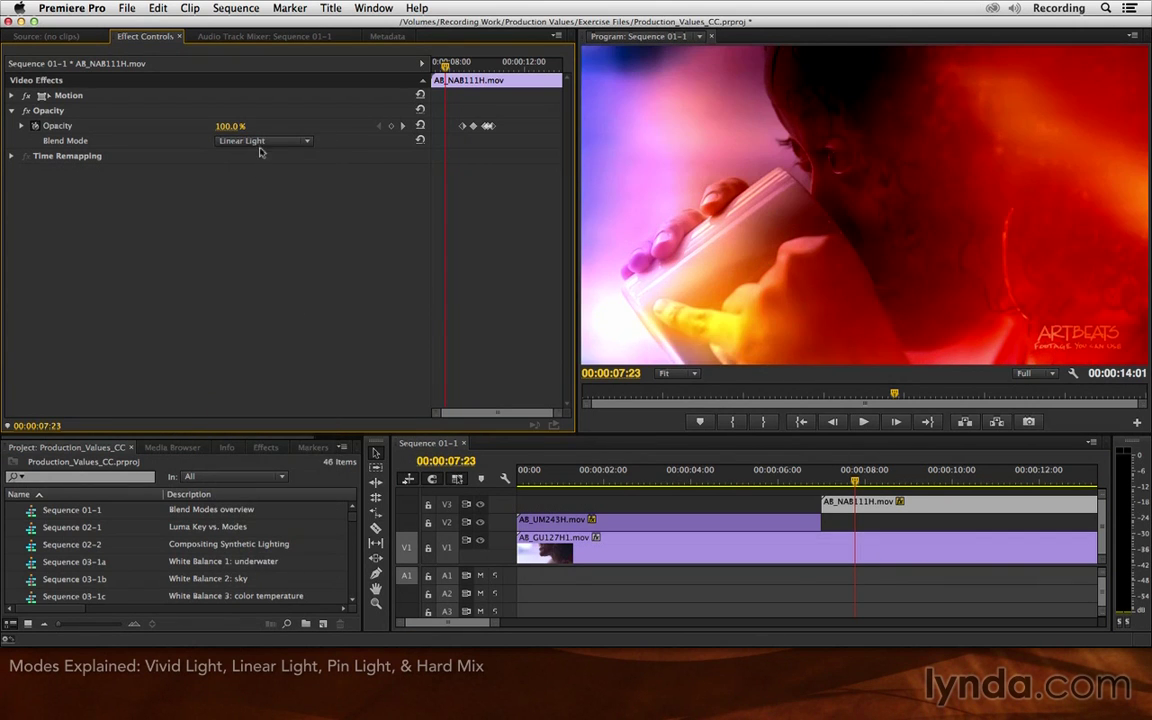
{"action": "left_click", "coordinate": [245, 140]}
{"action": "left_click", "coordinate": [293, 412]}
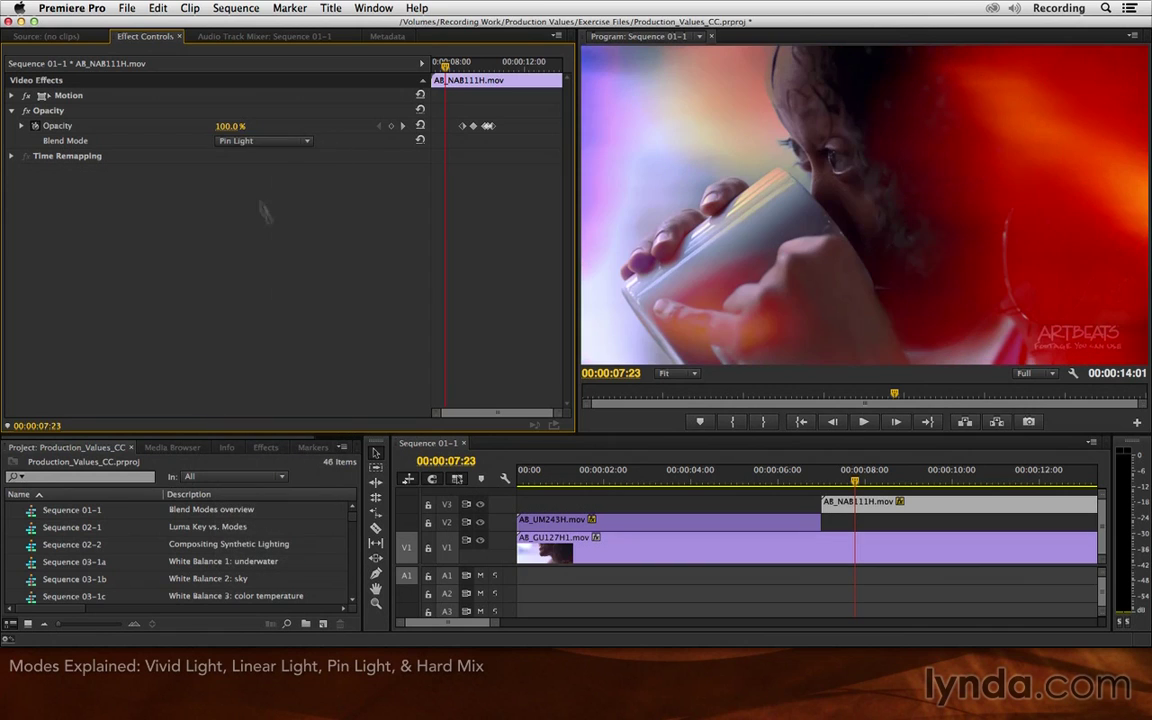
{"action": "left_click", "coordinate": [290, 141]}
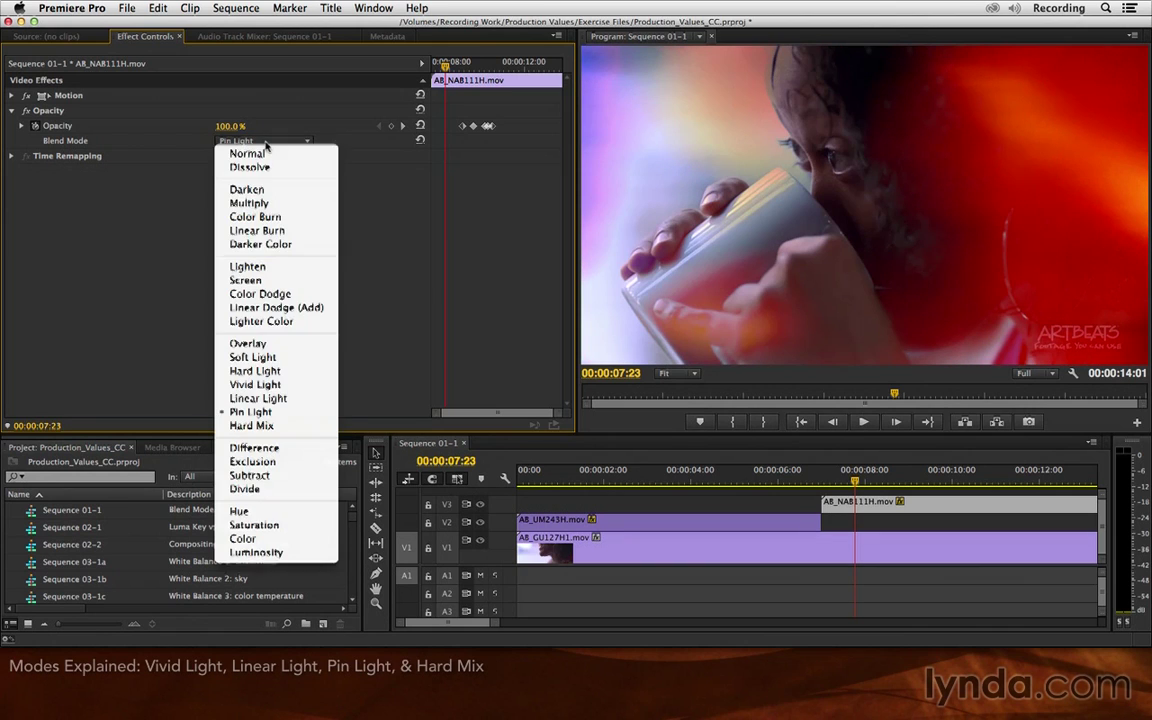
{"action": "left_click", "coordinate": [290, 426]}
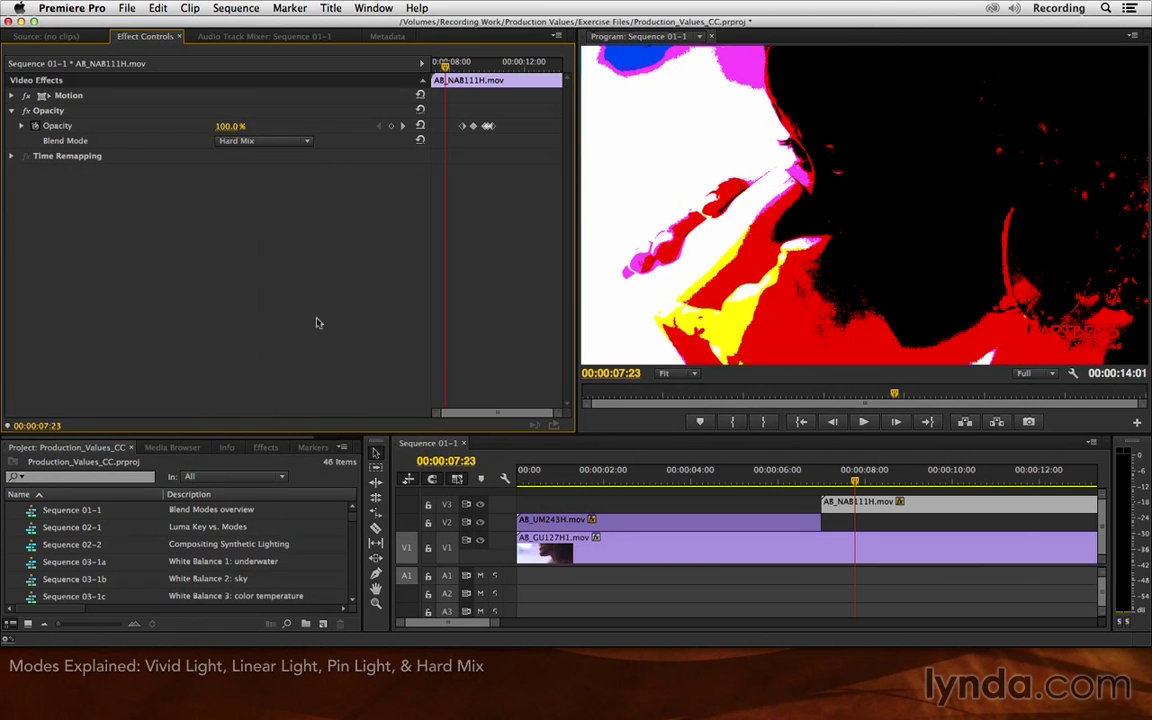
{"action": "mouse_move", "coordinate": [856, 479]}
{"action": "left_mouse_down"}
{"action": "mouse_move", "coordinate": [1014, 478]}
{"action": "mouse_move", "coordinate": [873, 473]}
{"action": "left_mouse_up"}
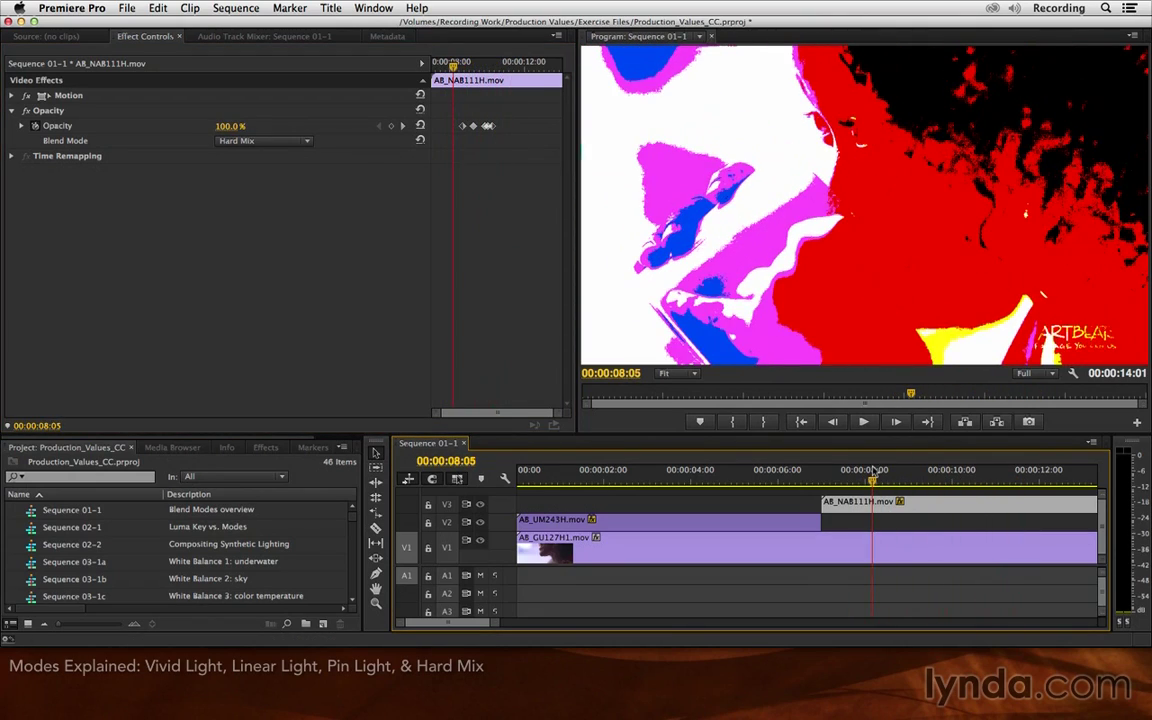
{"action": "left_click", "coordinate": [283, 143]}
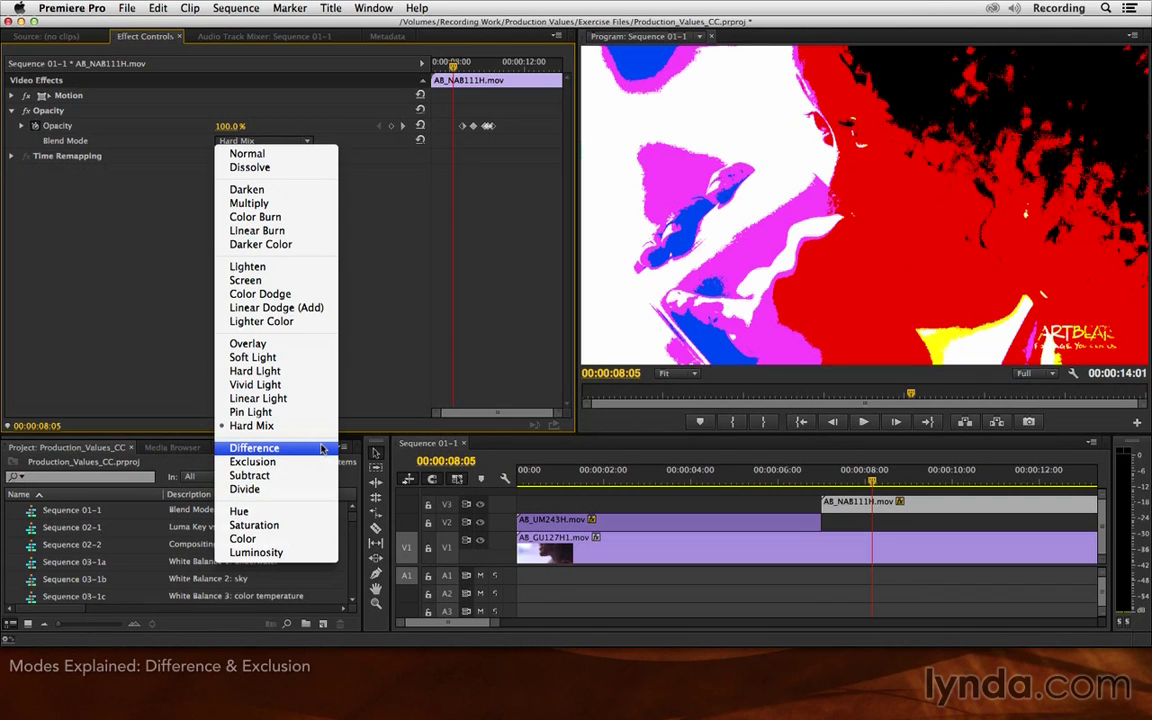
- Try the Difference blend mode, then switch to Exclusion and scrub to preview it
{"action": "left_click", "coordinate": [322, 448]}
{"action": "left_click", "coordinate": [264, 140]}
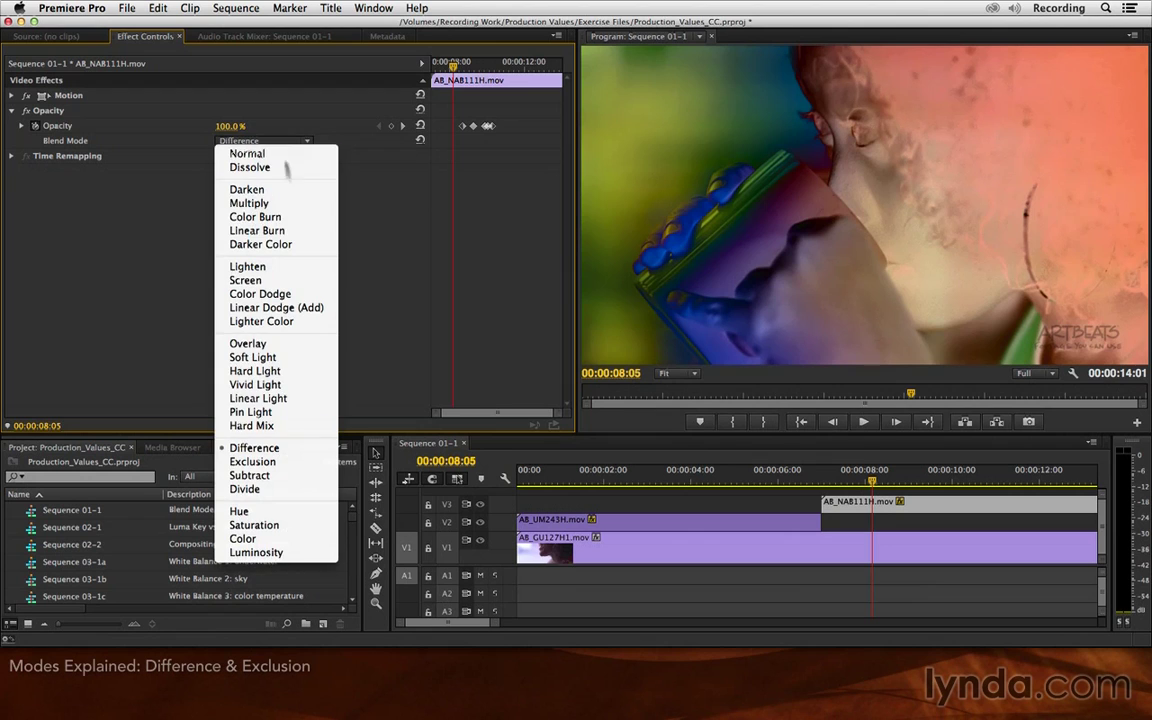
{"action": "left_click", "coordinate": [285, 463]}
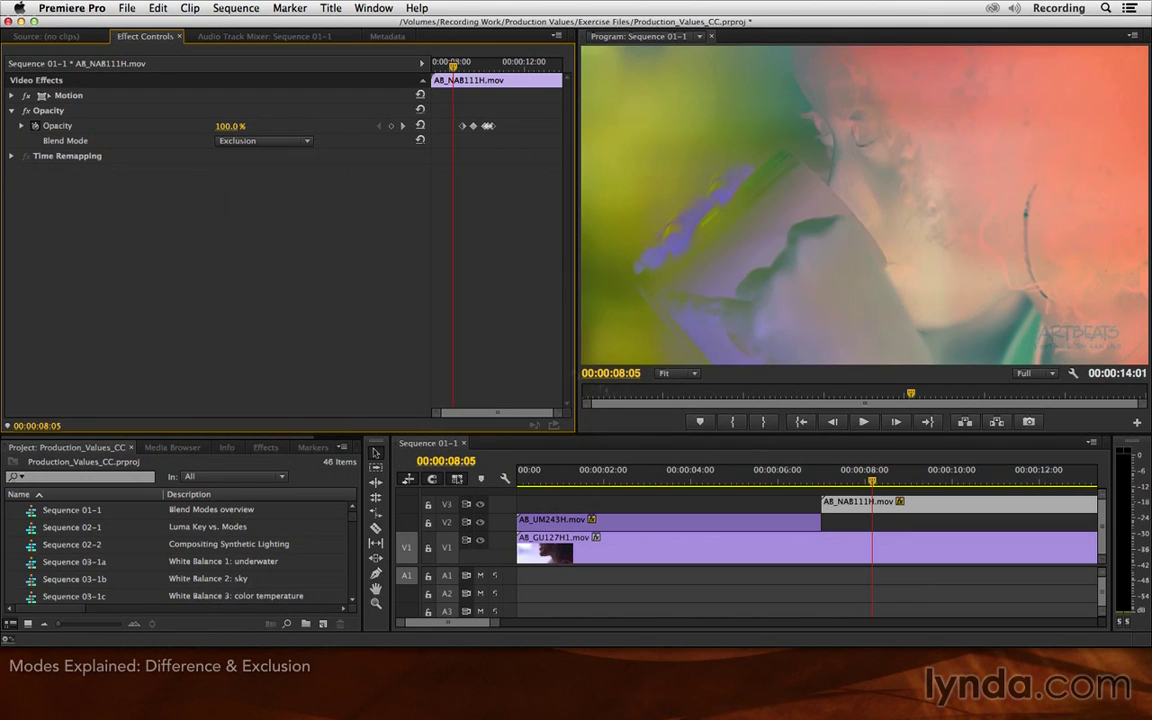
{"action": "mouse_move", "coordinate": [872, 482]}
{"action": "left_mouse_down"}
{"action": "mouse_move", "coordinate": [986, 483]}
{"action": "mouse_move", "coordinate": [889, 483]}
{"action": "left_mouse_up"}
{"action": "left_click", "coordinate": [285, 144]}
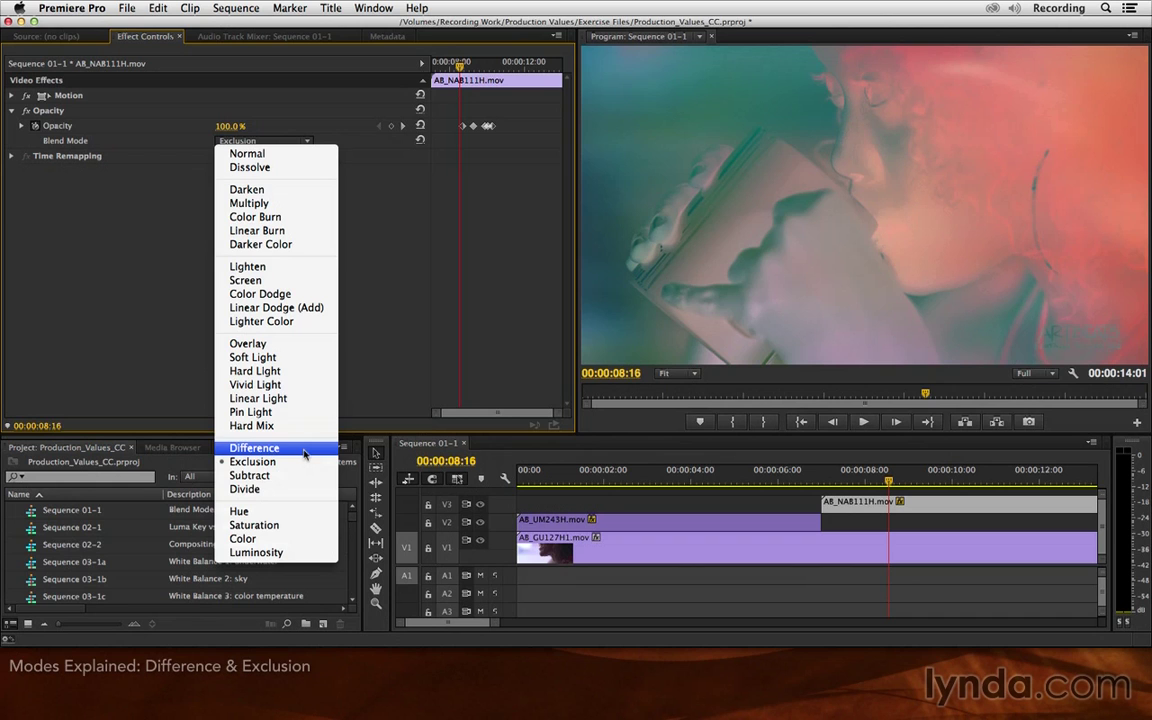
- Preview the top clip in Subtract blend mode, then switch to Divide and preview again
{"action": "left_click", "coordinate": [293, 481]}
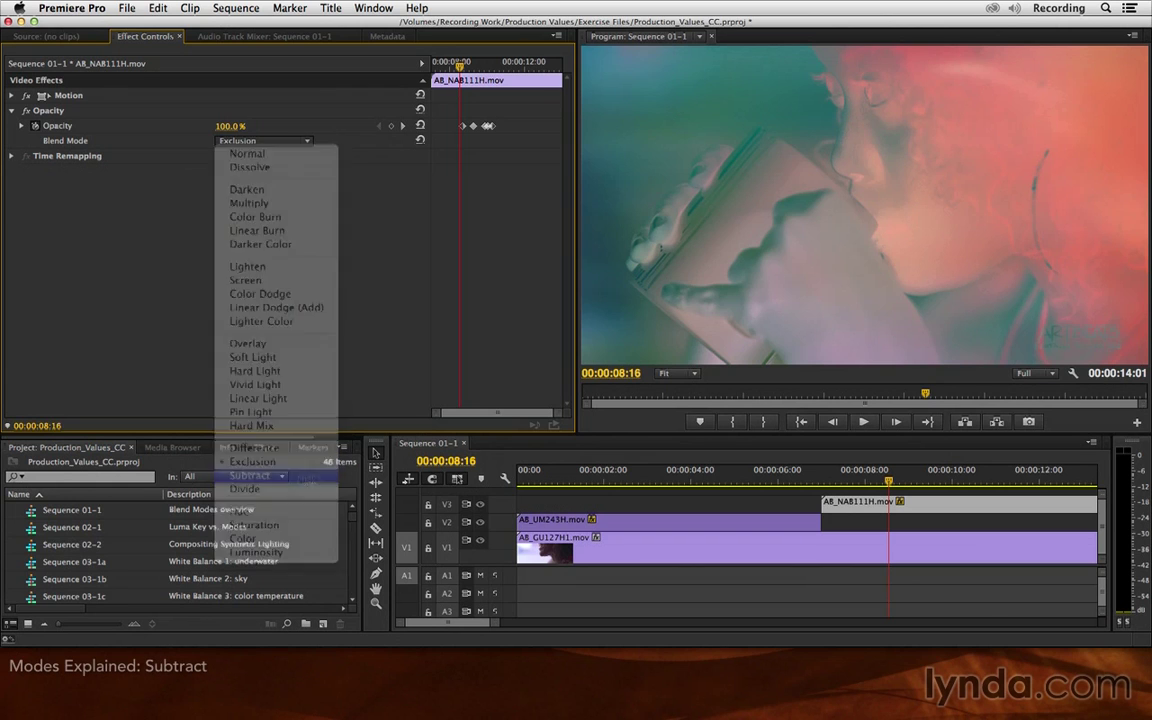
{"action": "left_click", "coordinate": [852, 481]}
{"action": "left_click_drag", "start_coordinate": [852, 481], "coordinate": [884, 481]}
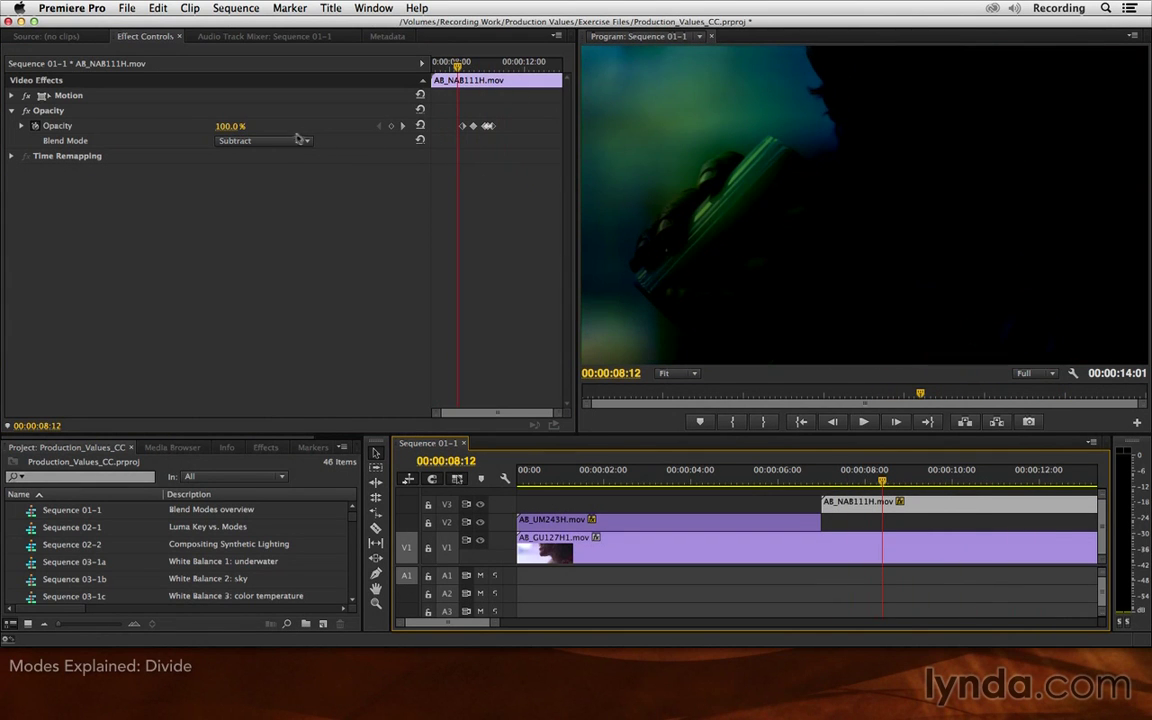
{"action": "left_click", "coordinate": [258, 140]}
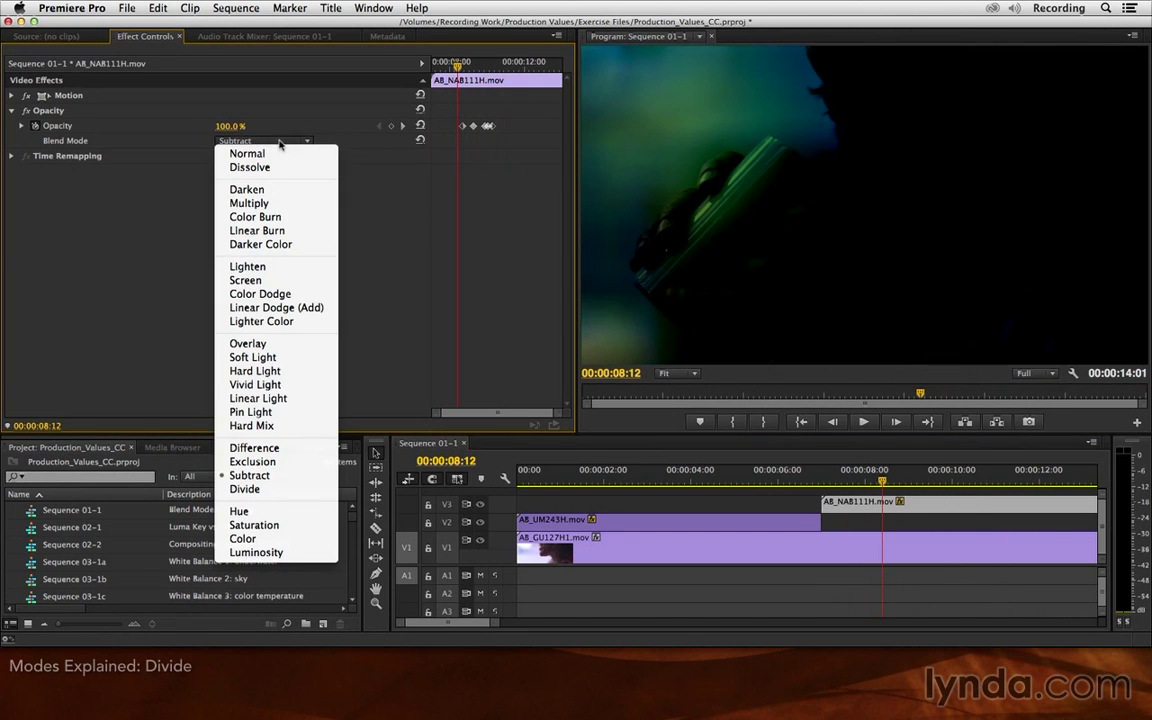
{"action": "left_click", "coordinate": [306, 488]}
{"action": "left_click_drag", "start_coordinate": [884, 488], "coordinate": [852, 484]}
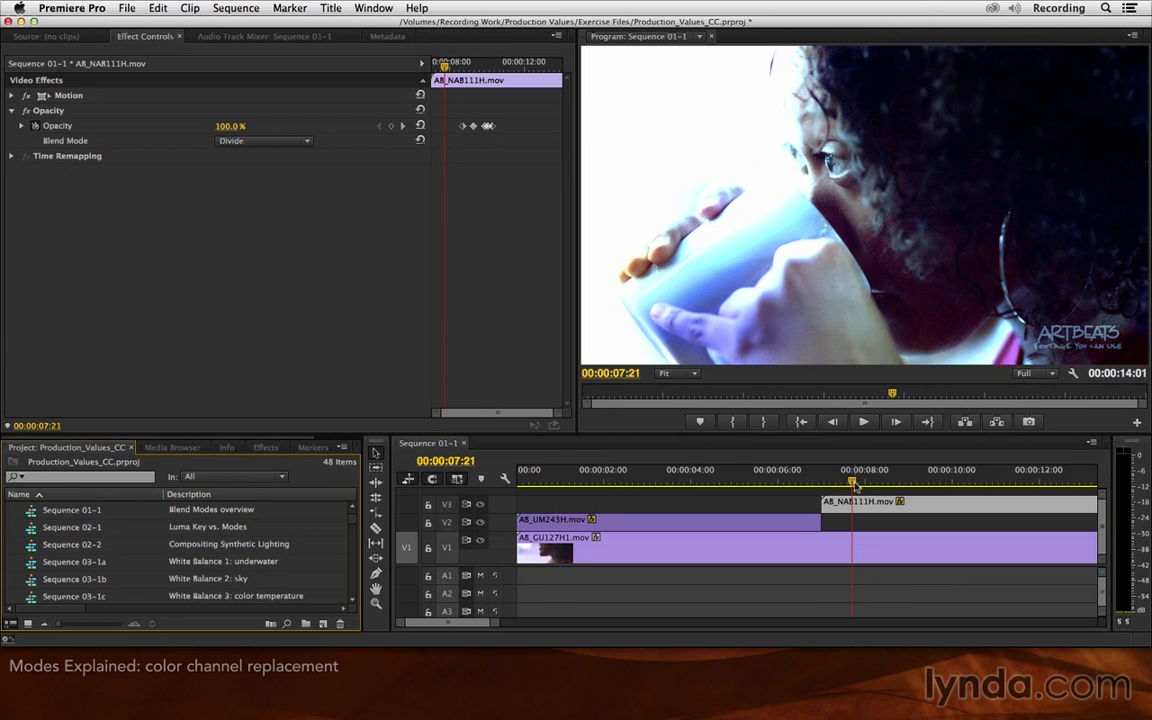
- Select AB_NAB111H.mov on the timeline and reset its blend mode to Normal
{"action": "left_click", "coordinate": [875, 506]}
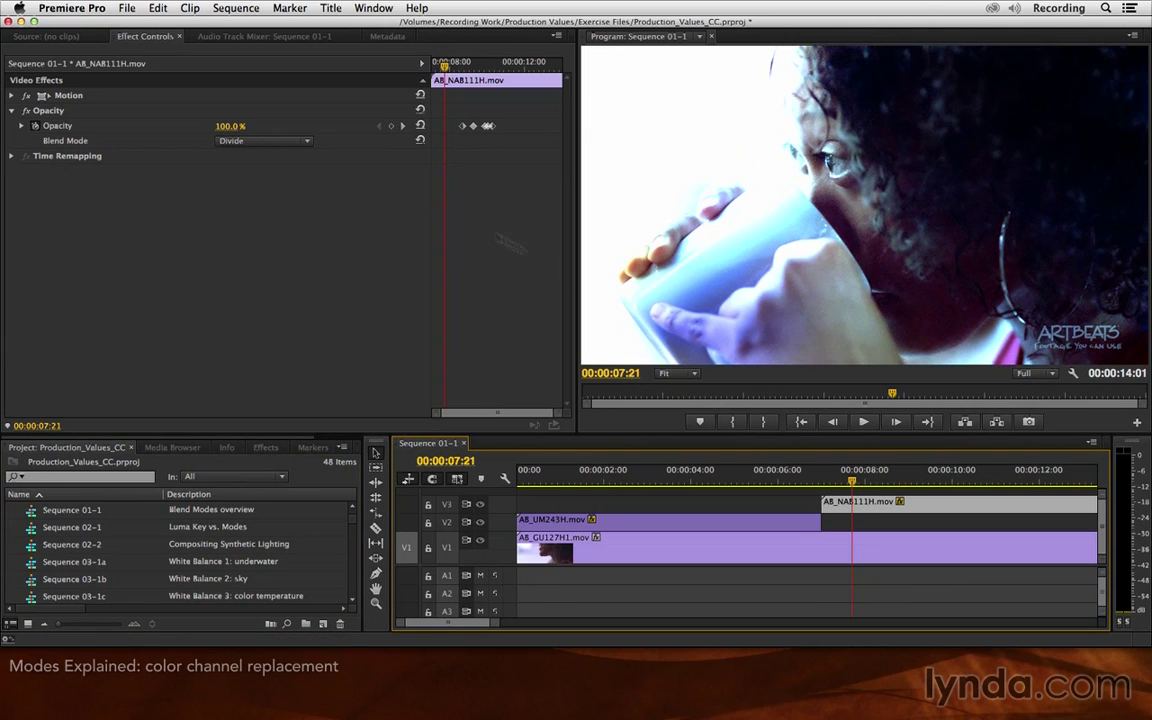
{"action": "left_click", "coordinate": [300, 141]}
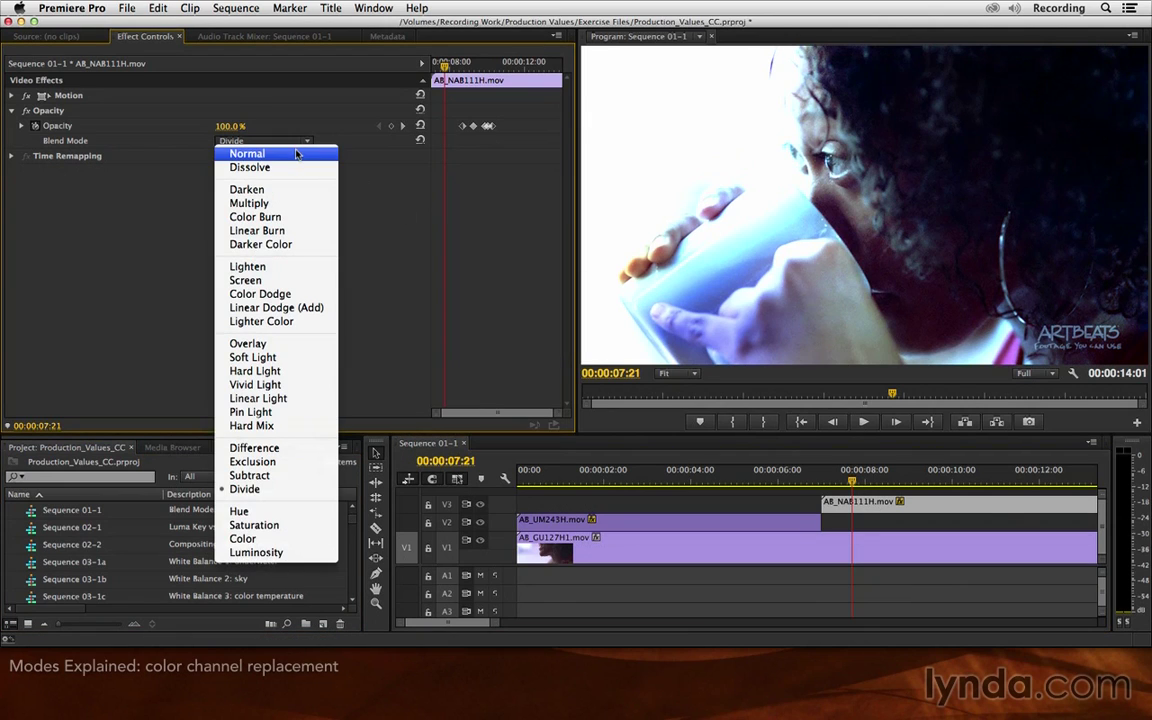
{"action": "left_click", "coordinate": [296, 153]}
{"action": "left_click_drag", "start_coordinate": [852, 481], "coordinate": [947, 487]}
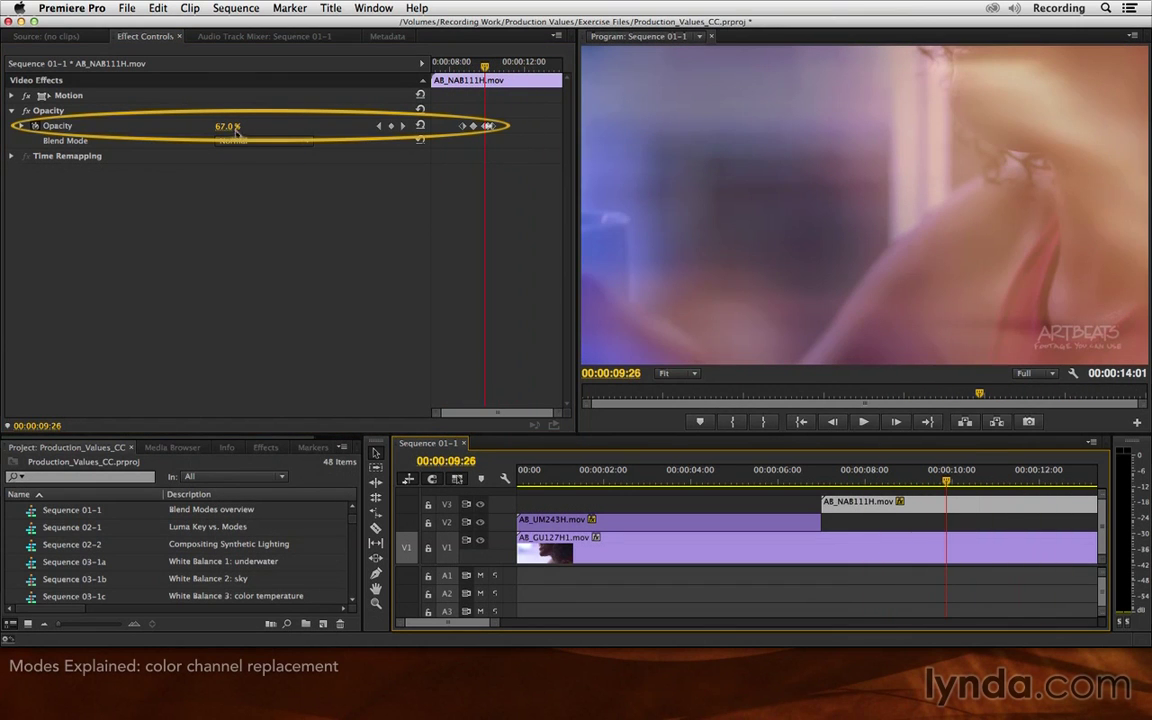
- Delete the opacity keyframes and raise Opacity from 67% to 100%, previewing the result
{"action": "left_click", "coordinate": [35, 125]}
{"action": "left_click", "coordinate": [697, 357]}
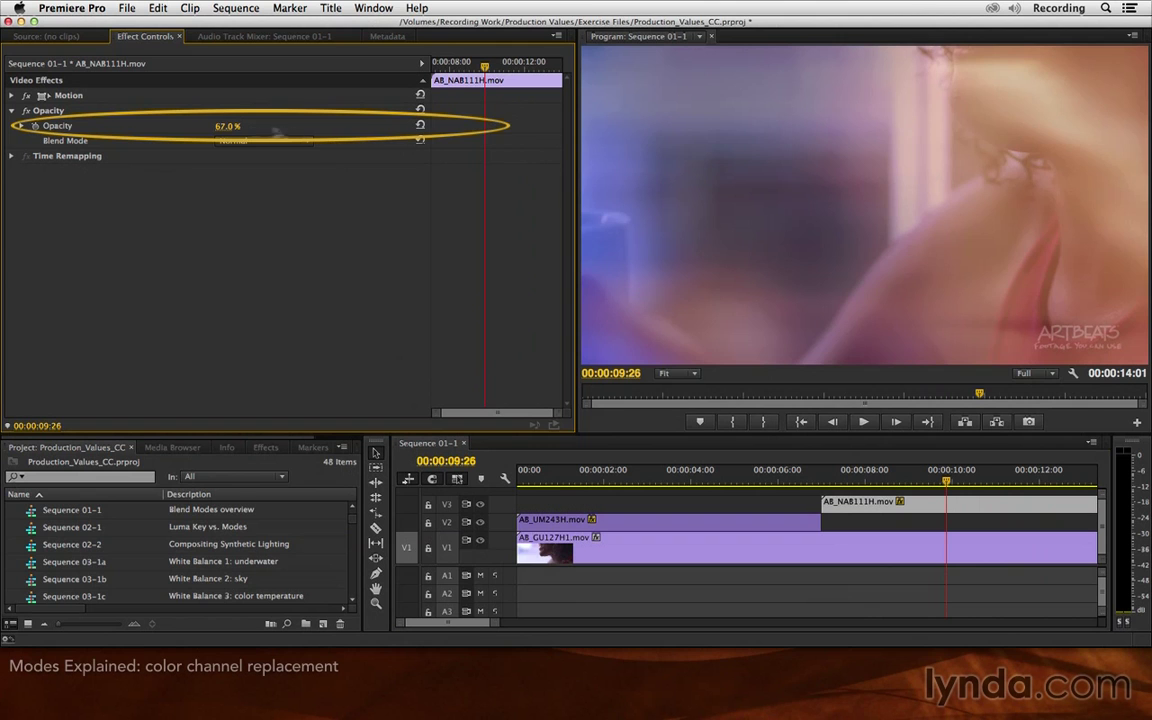
{"action": "left_click_drag", "start_coordinate": [222, 126], "coordinate": [400, 220]}
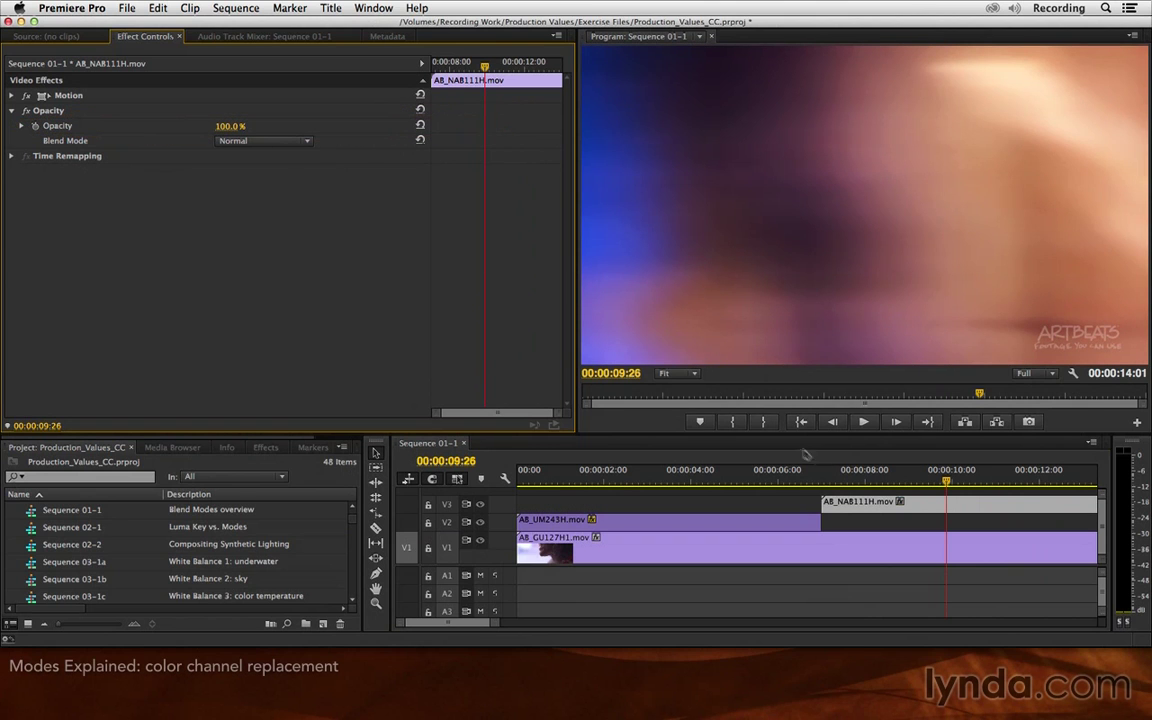
{"action": "left_click_drag", "start_coordinate": [885, 480], "coordinate": [955, 484]}
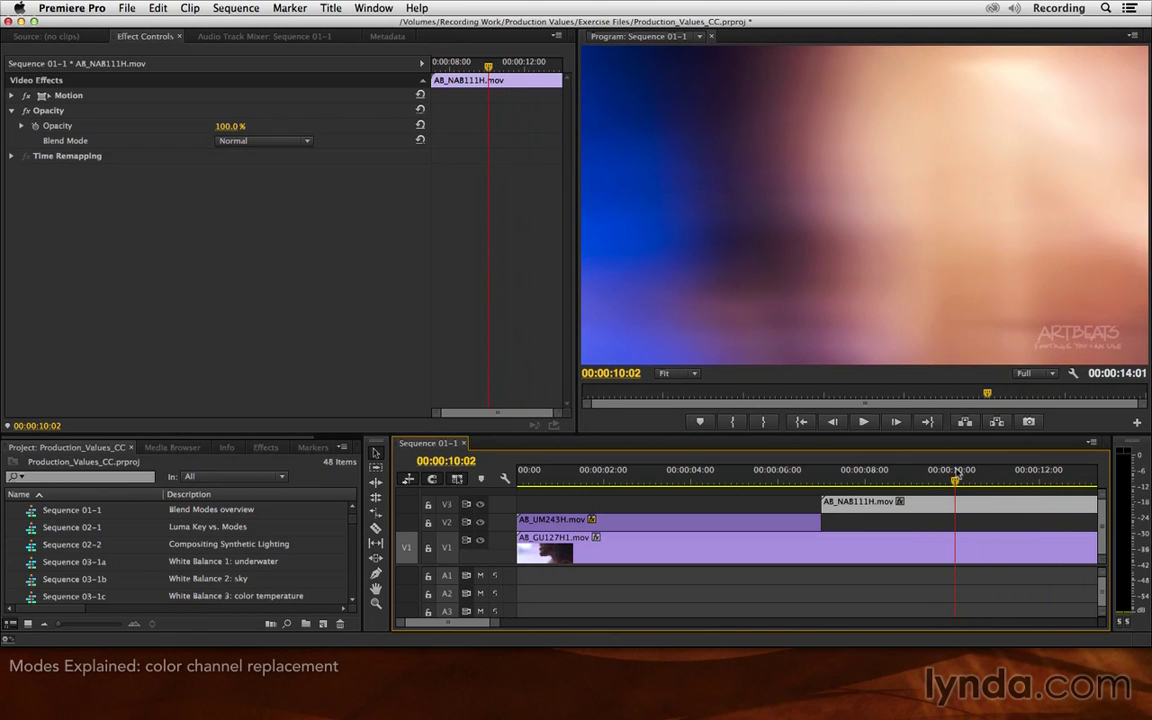
{"action": "left_click", "coordinate": [286, 141]}
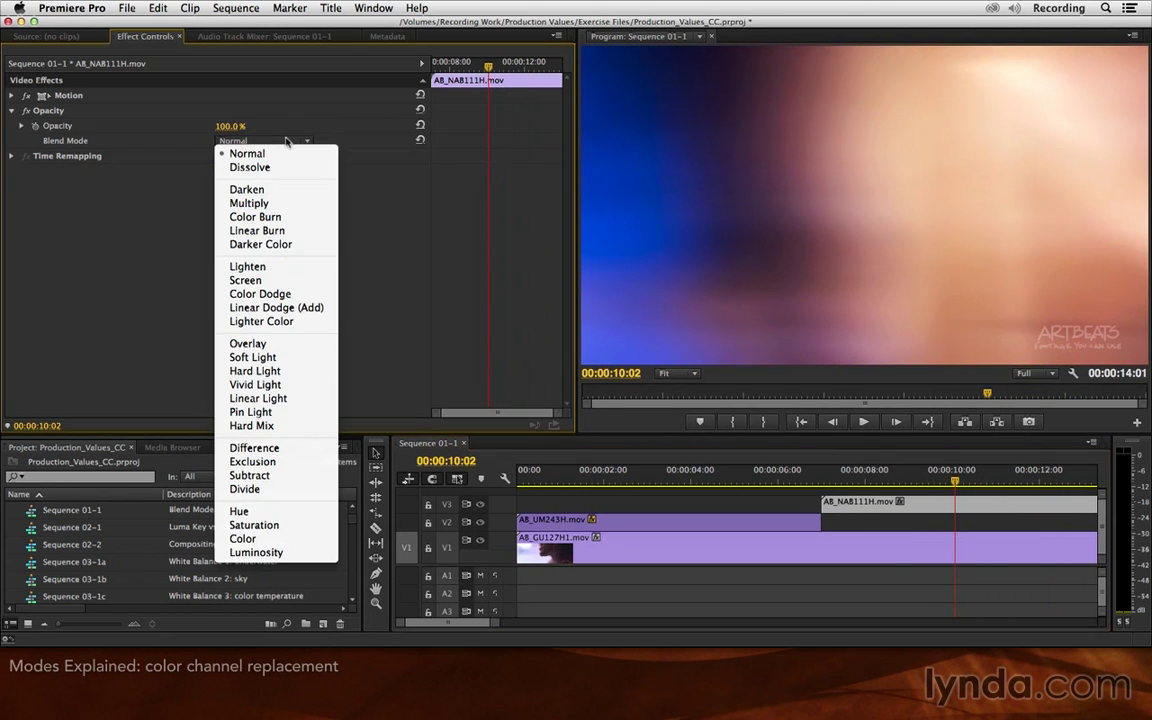
- Set the blend mode to Hue and review it with J/L playback and scrubbing
{"action": "left_click", "coordinate": [317, 511]}
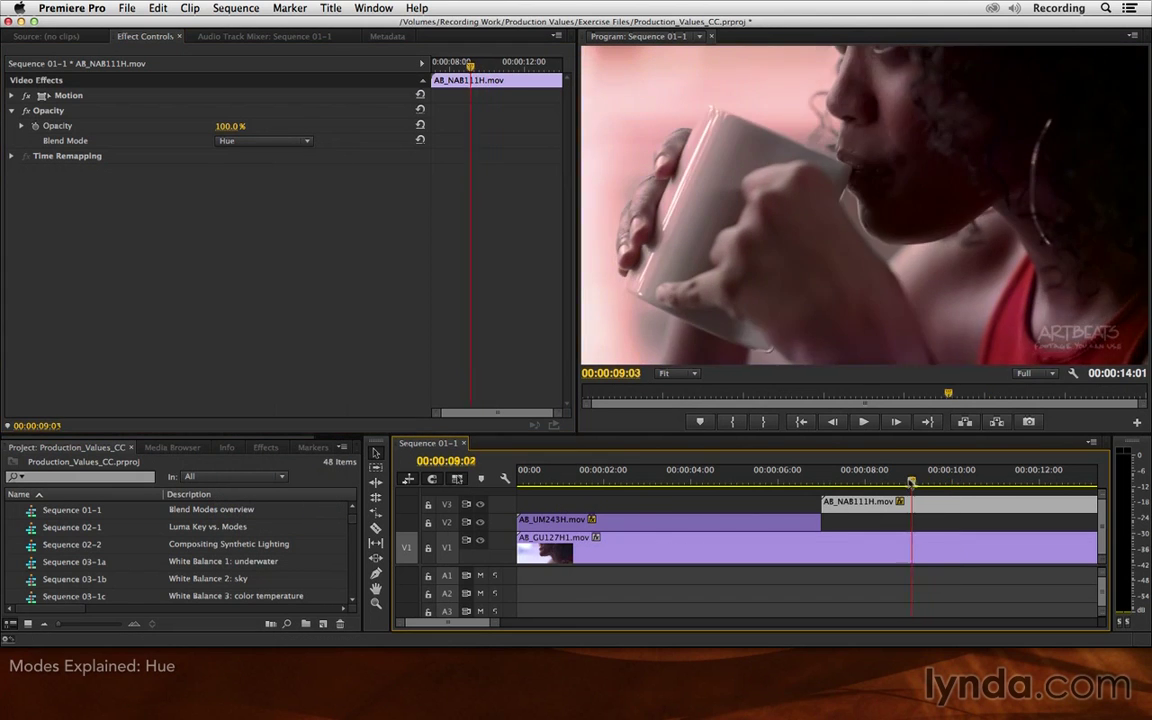
{"action": "key", "text": "j"}
{"action": "key", "text": "j"}
{"action": "key", "text": "l"}
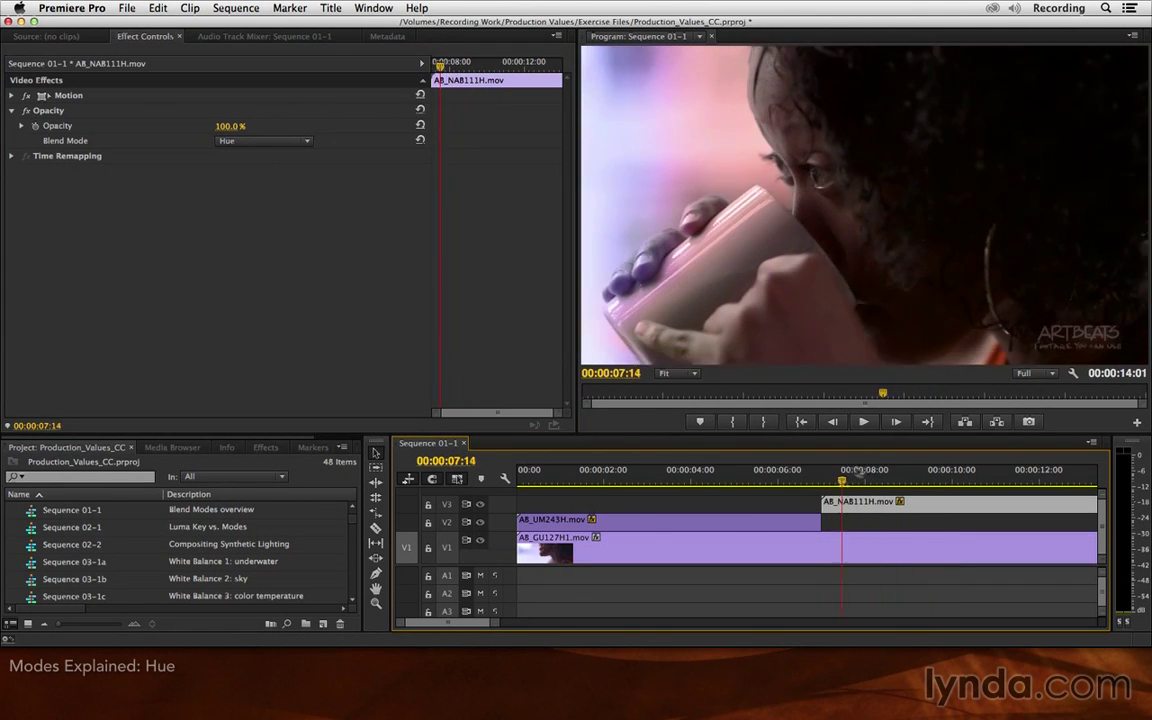
{"action": "key", "text": "l"}
{"action": "key", "text": "l"}
{"action": "left_click_drag", "start_coordinate": [952, 479], "coordinate": [860, 478]}
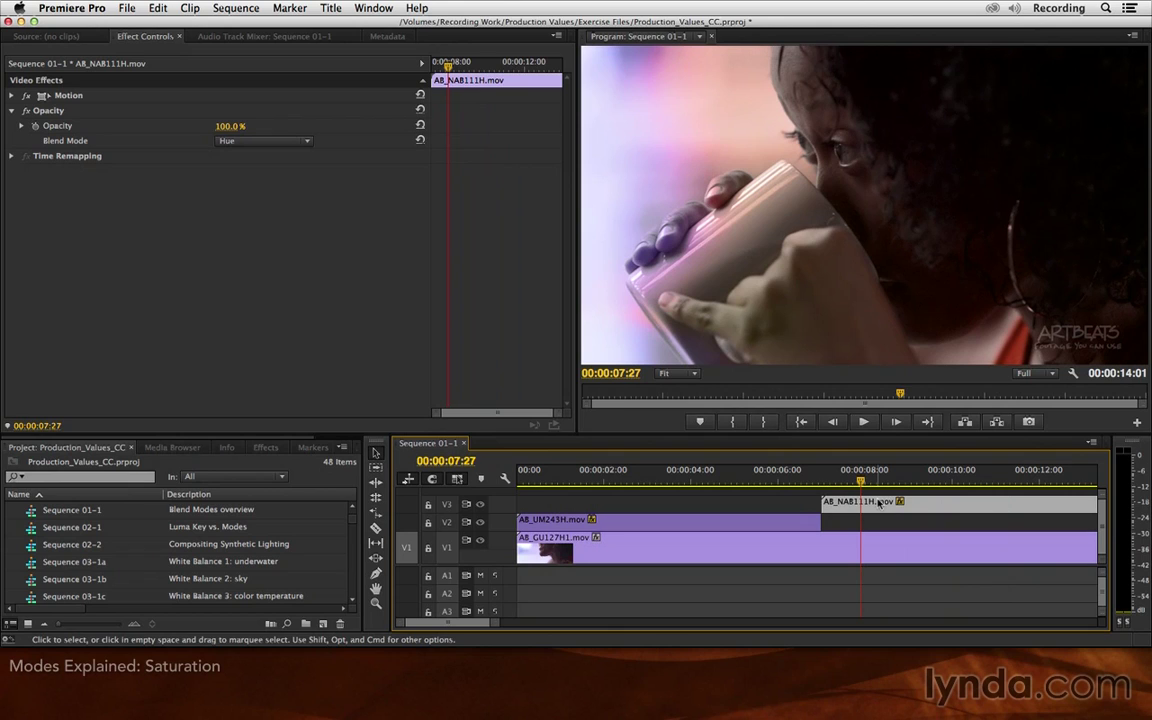
- Switch the blend mode to Saturation and preview it around 8:14–8:24
{"action": "left_click", "coordinate": [289, 142]}
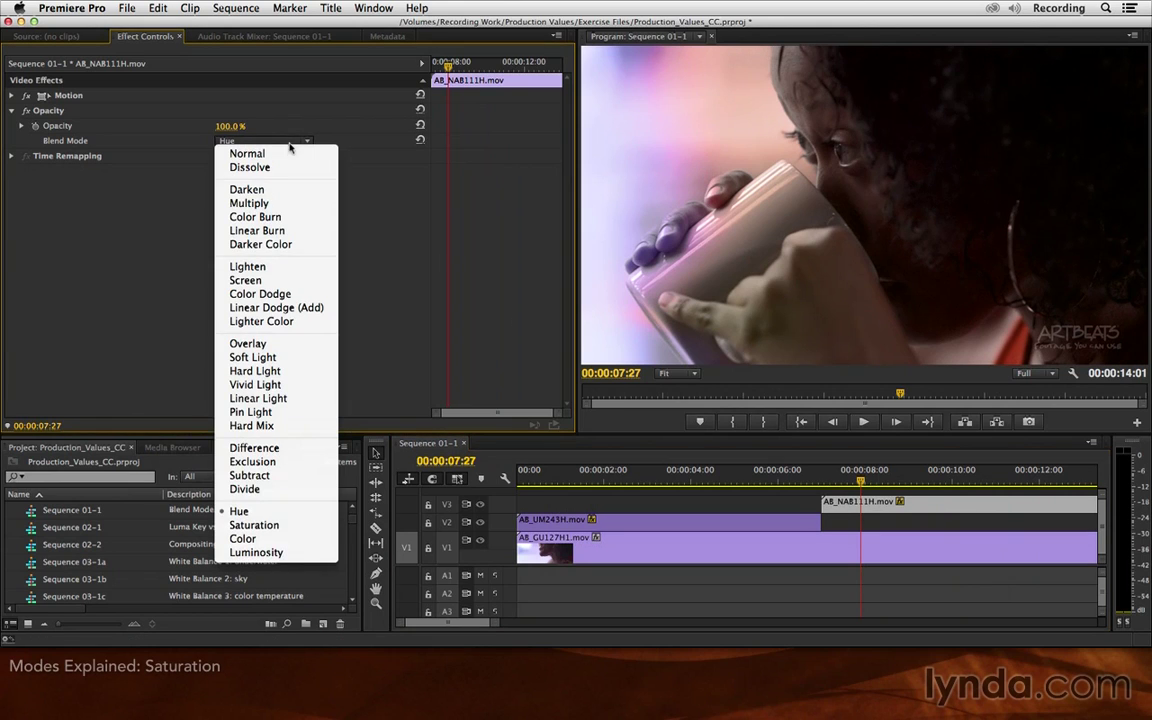
{"action": "left_click", "coordinate": [300, 526]}
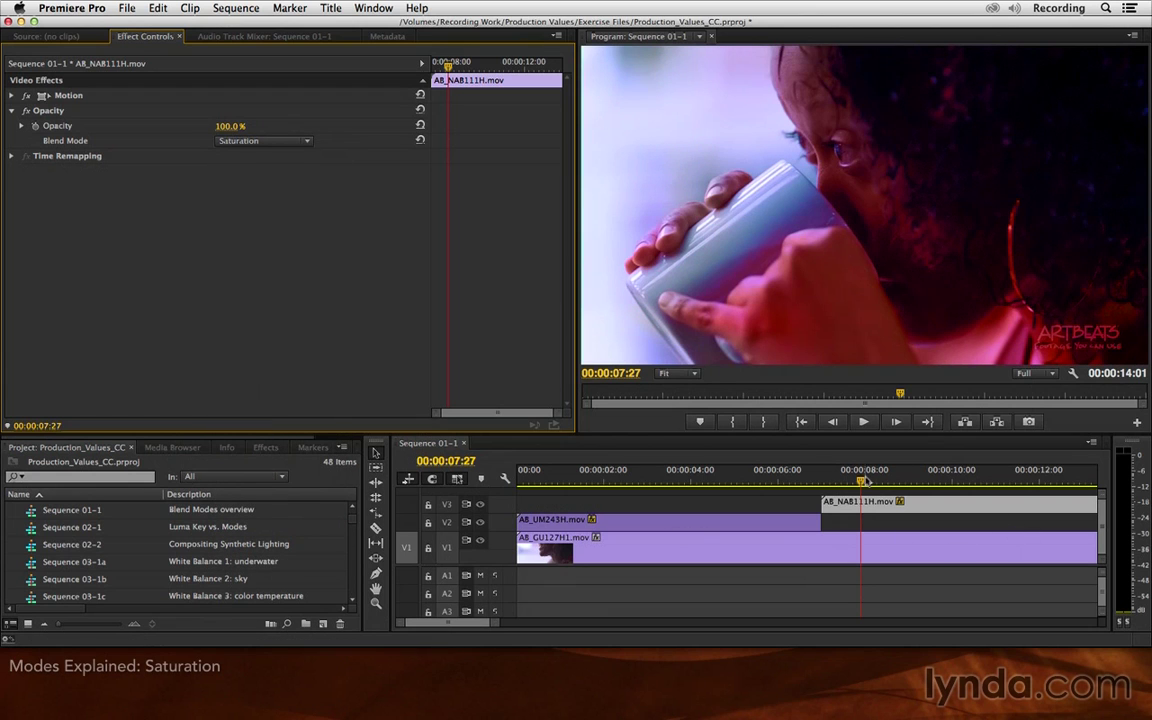
{"action": "left_click", "coordinate": [901, 480]}
{"action": "left_click_drag", "start_coordinate": [901, 482], "coordinate": [885, 482]}
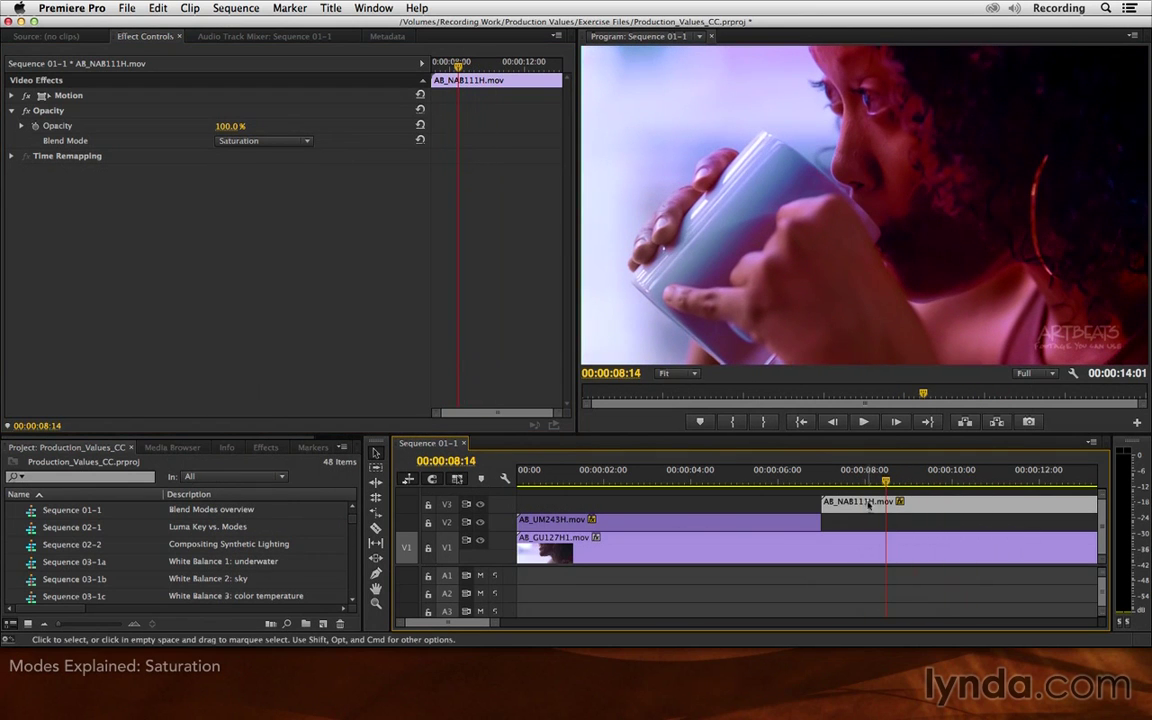
{"action": "left_click", "coordinate": [300, 140]}
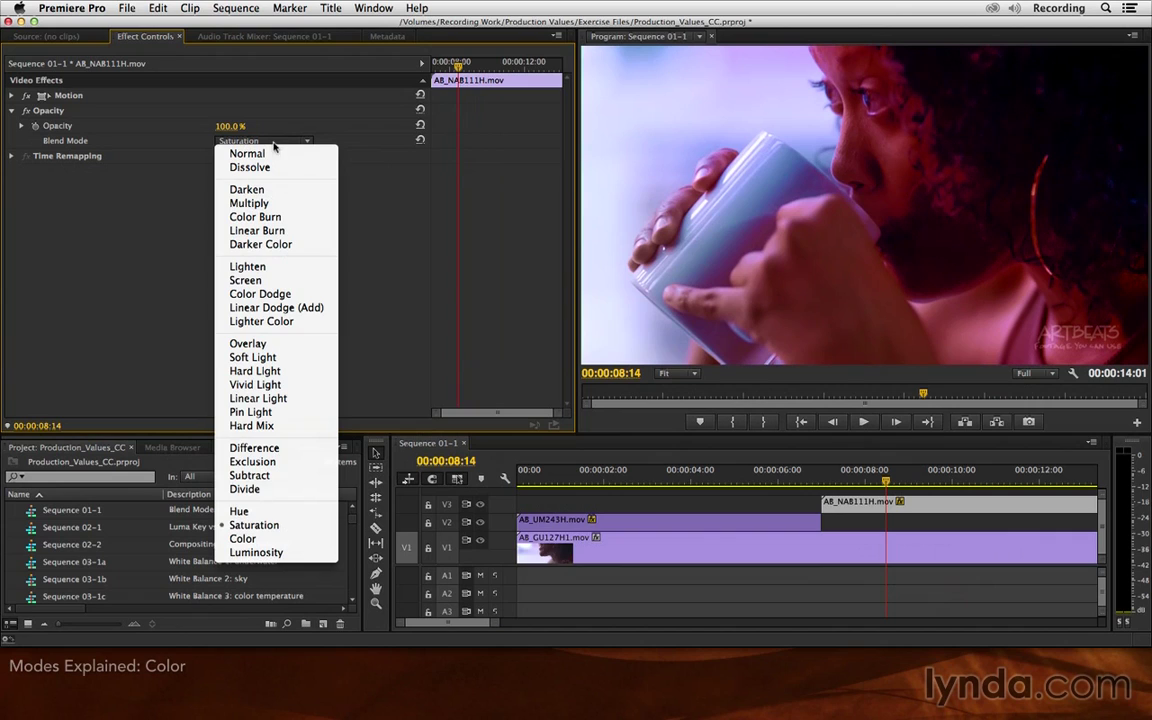
- Preview the Color blend mode by scrubbing, then change the blend mode to Hue
{"action": "left_click", "coordinate": [311, 539]}
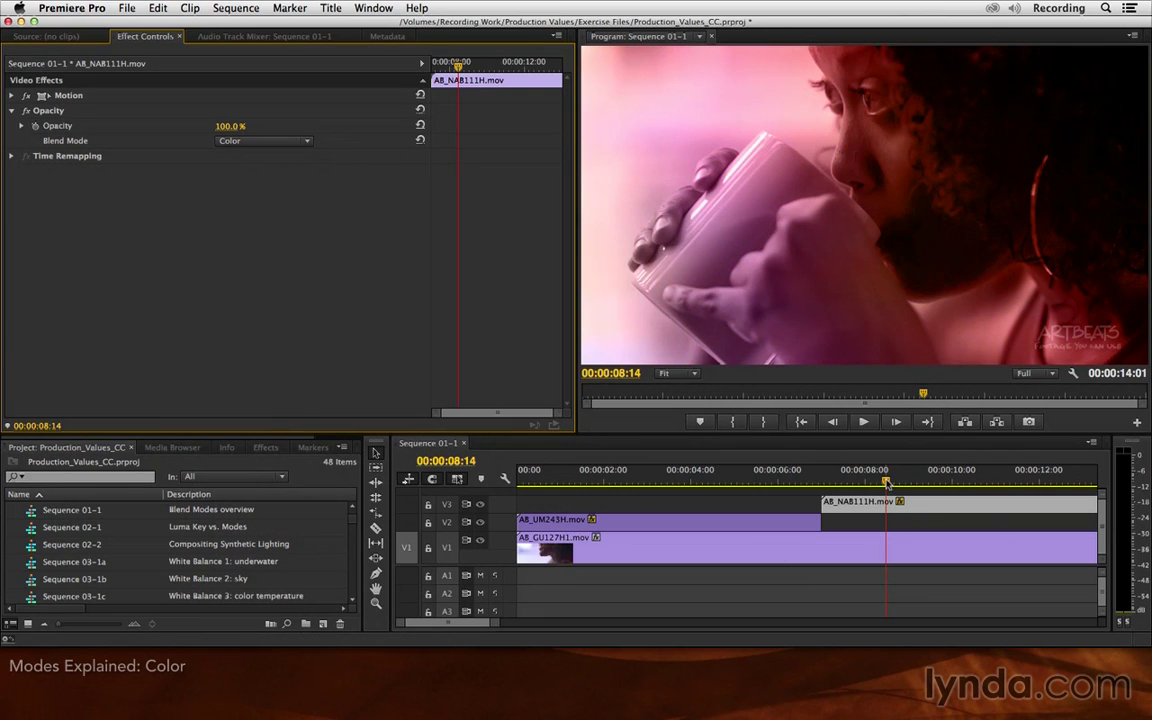
{"action": "left_click_drag", "start_coordinate": [886, 483], "coordinate": [985, 483]}
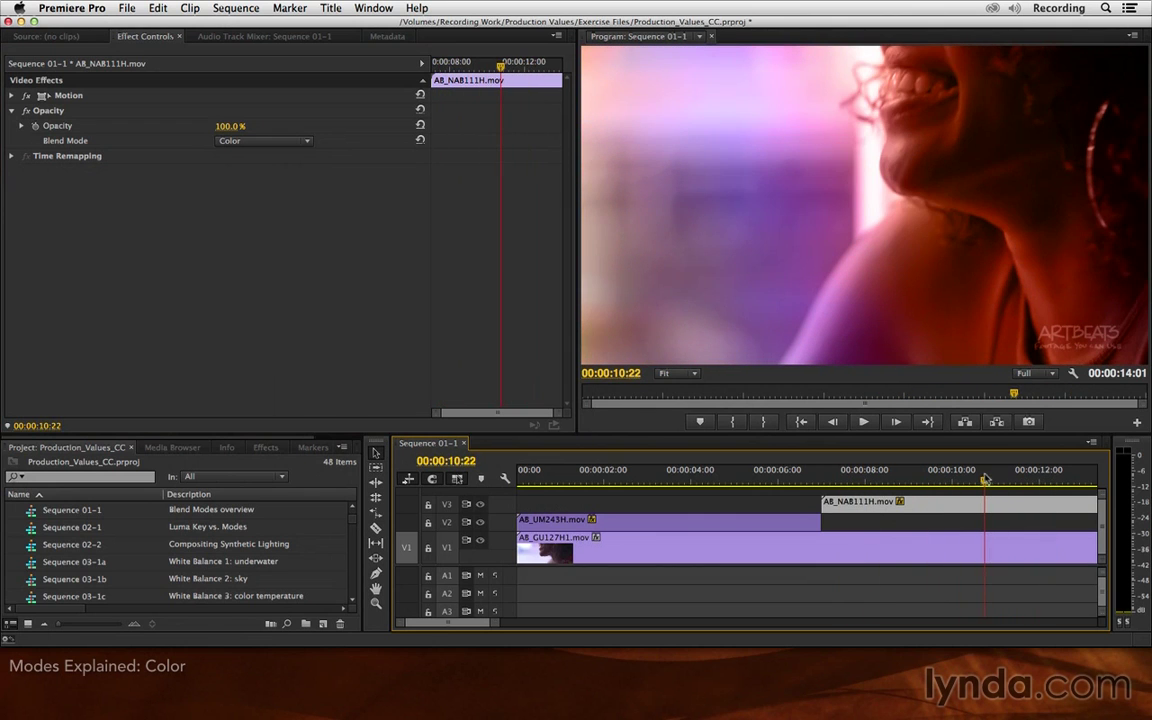
{"action": "left_click", "coordinate": [306, 141]}
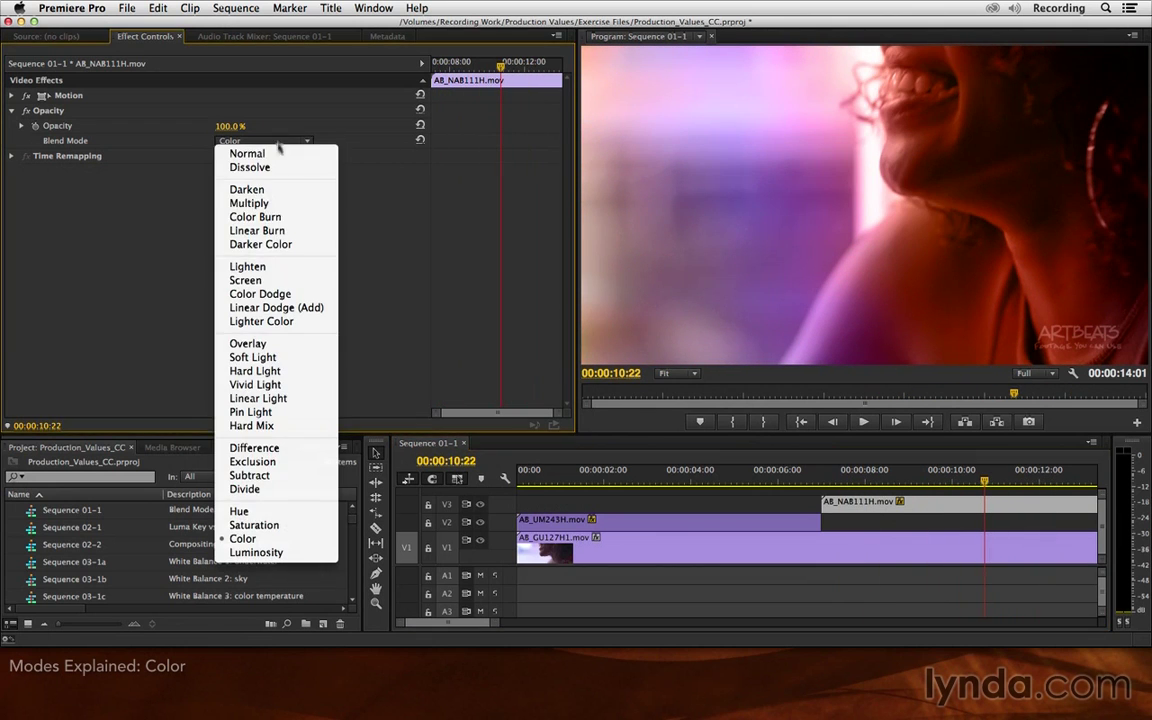
{"action": "left_click", "coordinate": [277, 512]}
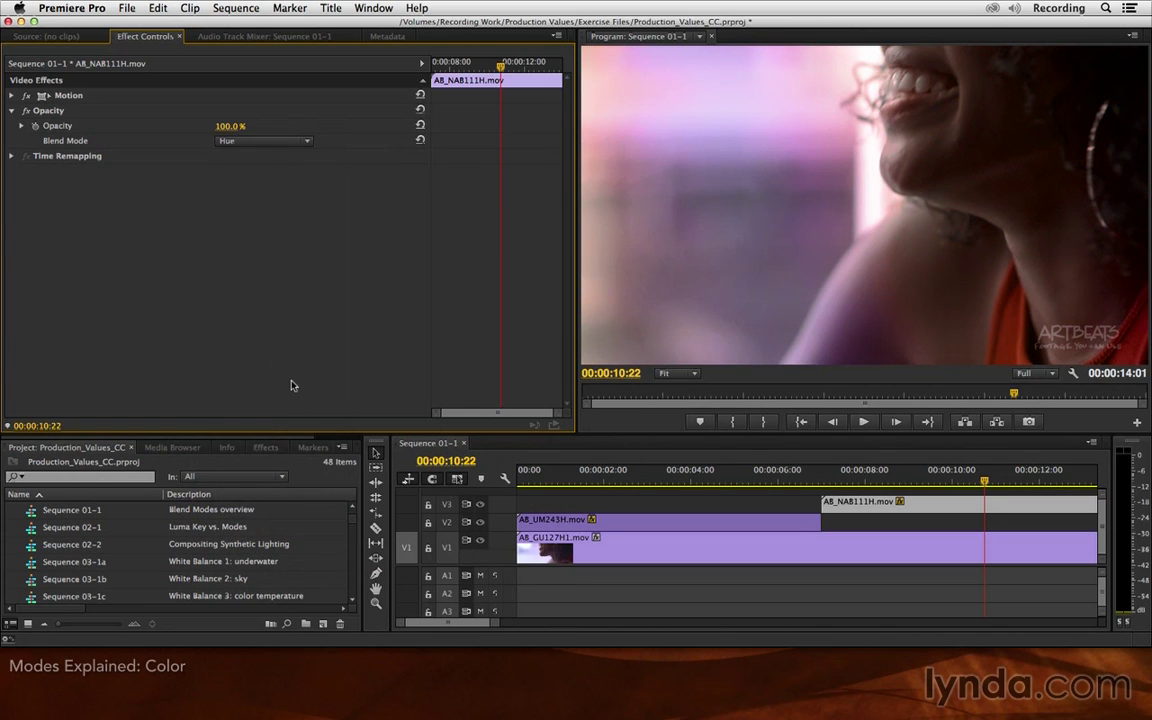
{"action": "left_click", "coordinate": [306, 141]}
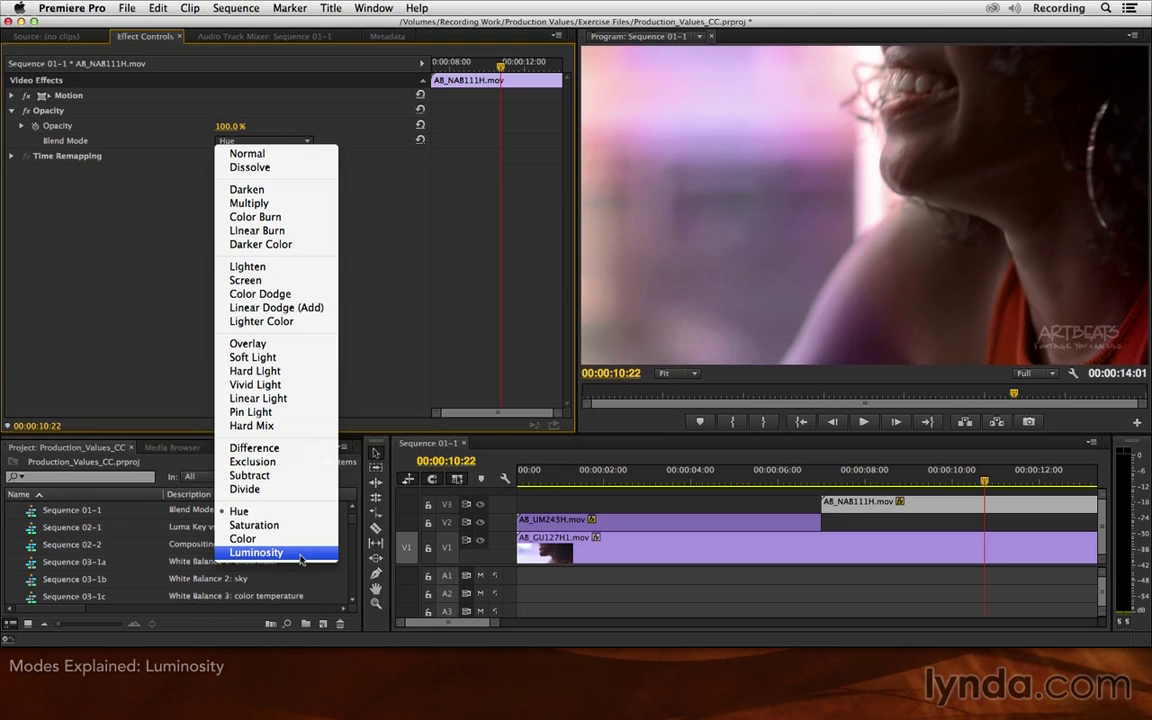
{"action": "left_click", "coordinate": [300, 555]}
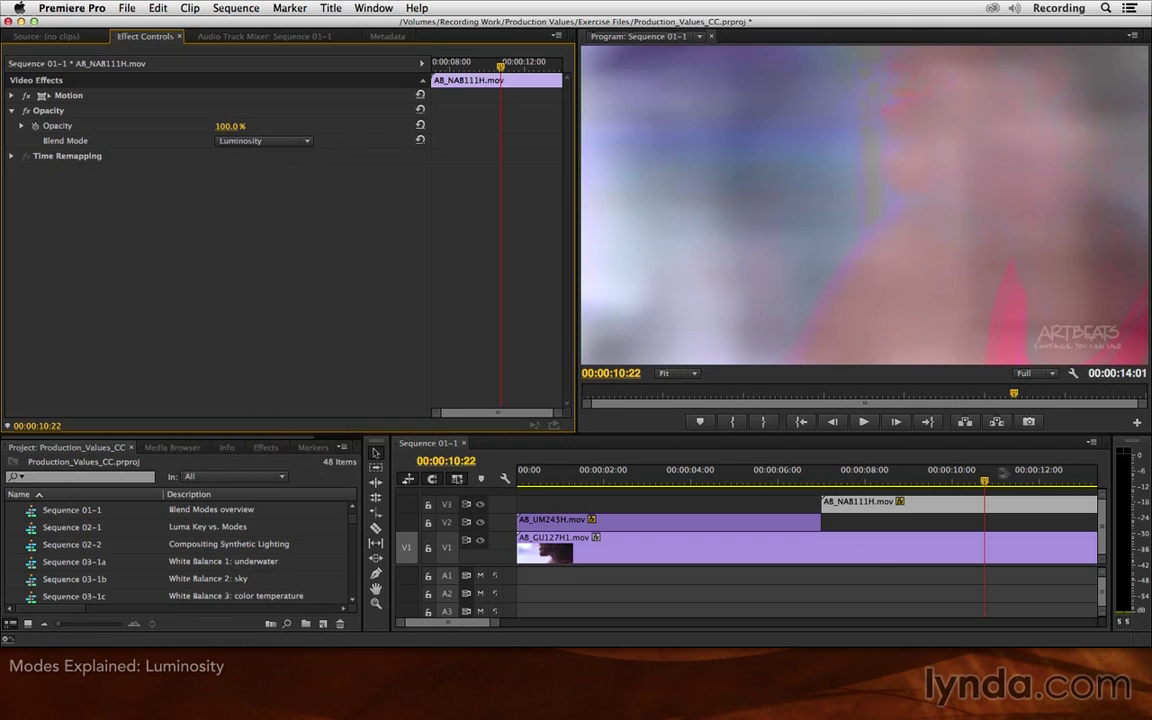
{"action": "left_click_drag", "start_coordinate": [954, 483], "coordinate": [1002, 481]}
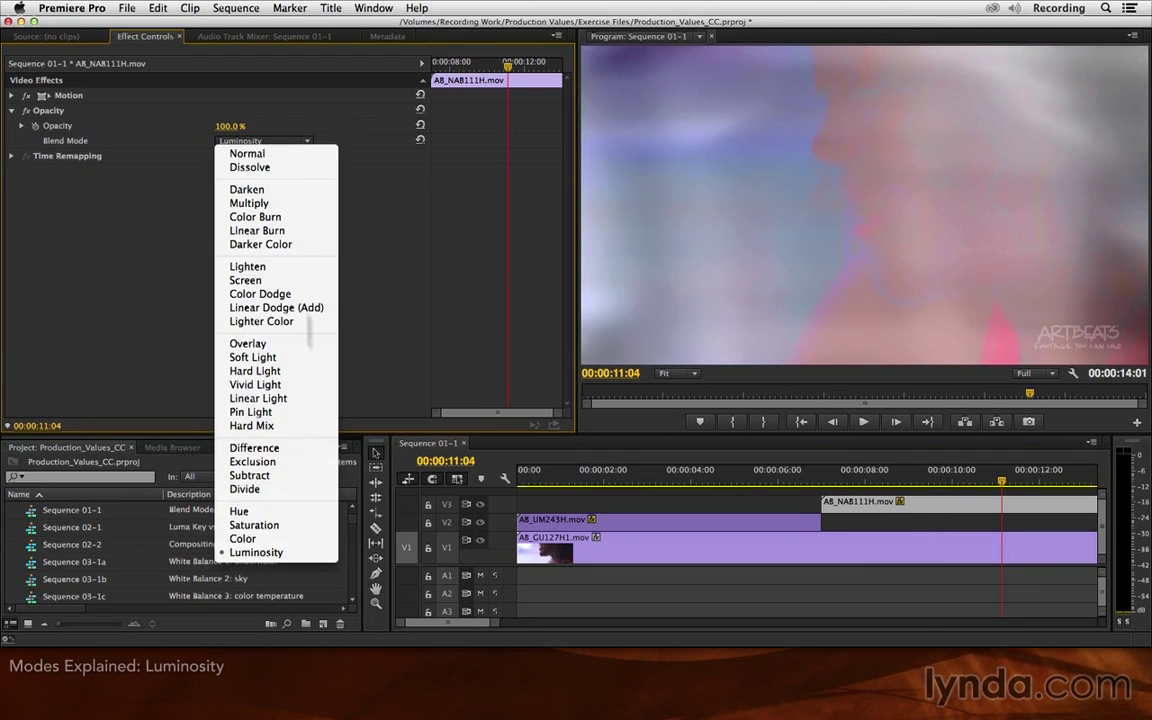
{"action": "left_click", "coordinate": [309, 514]}
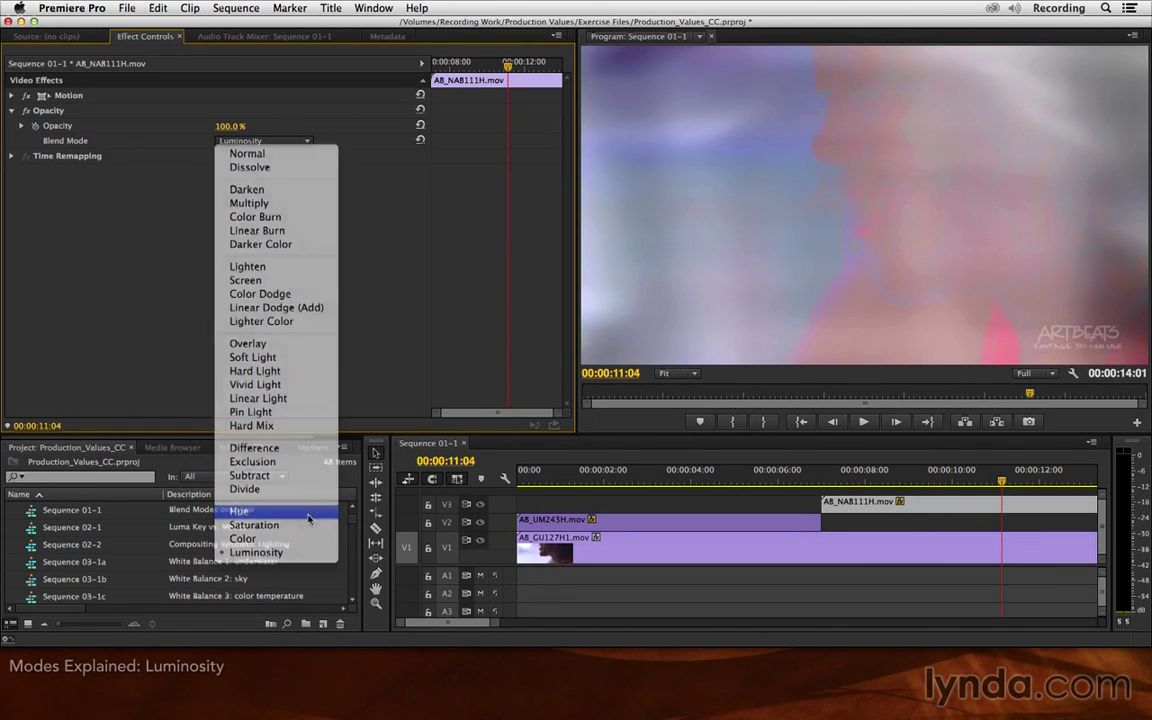
{"action": "left_click_drag", "start_coordinate": [1001, 481], "coordinate": [894, 476]}
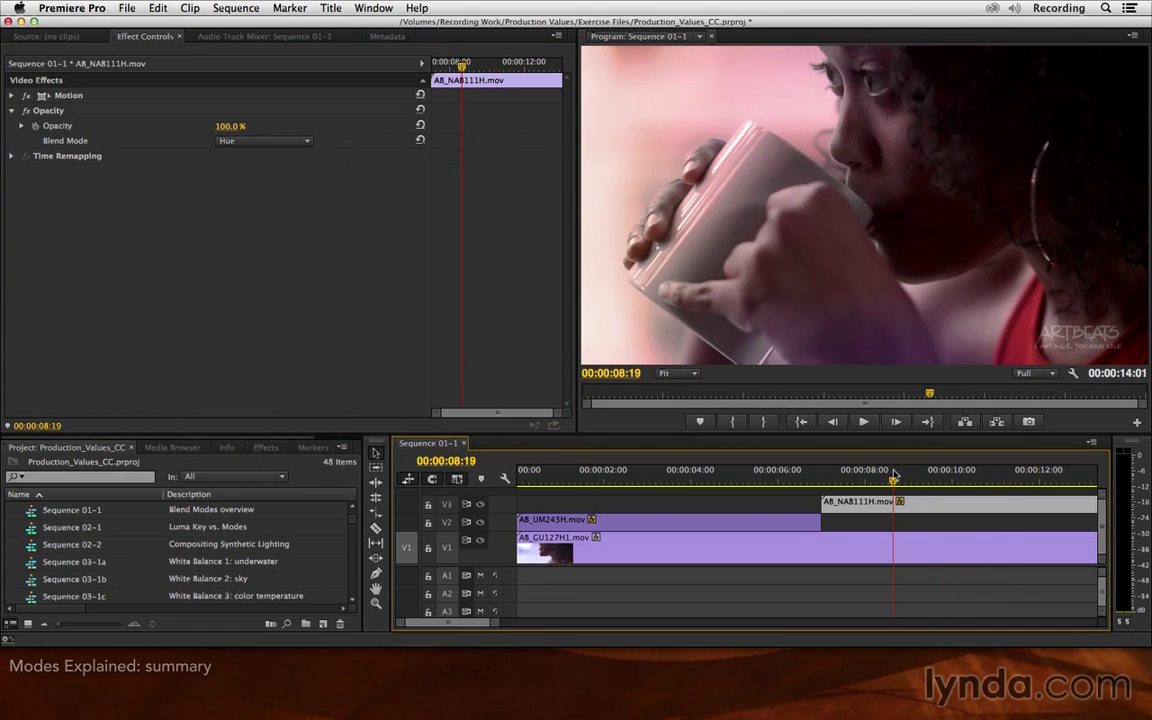
- Show the full blend mode list for AB_NAB111H.mov while Hue remains applied
{"action": "left_click", "coordinate": [268, 140]}
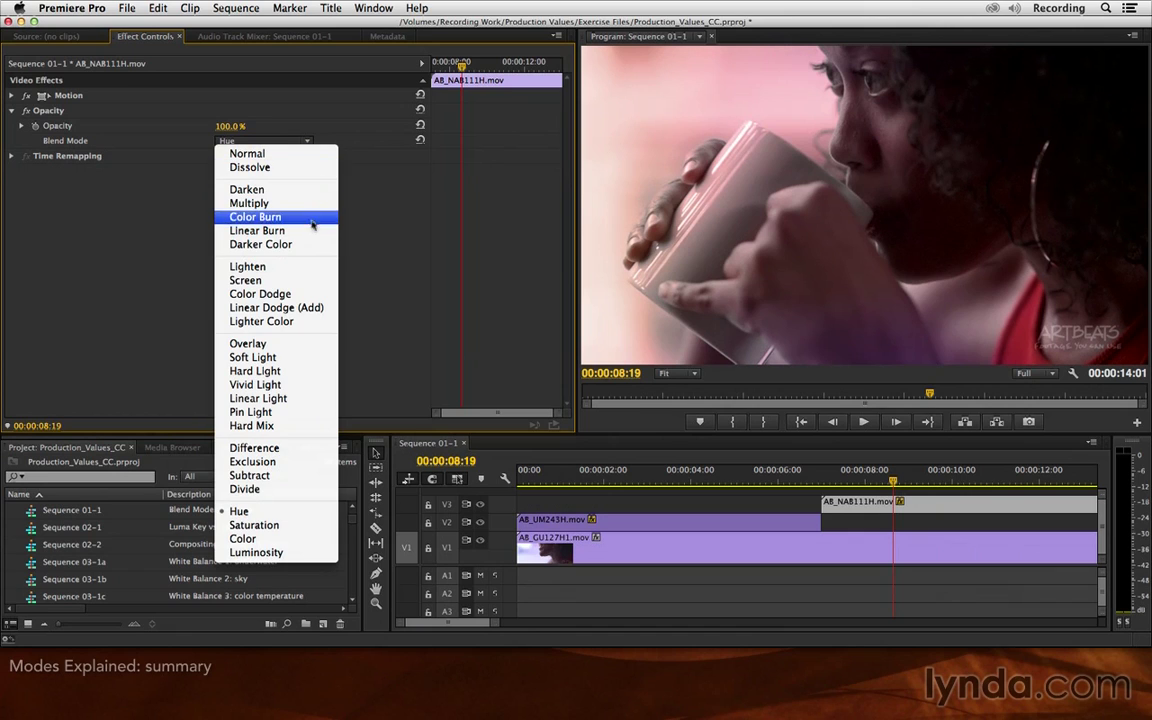